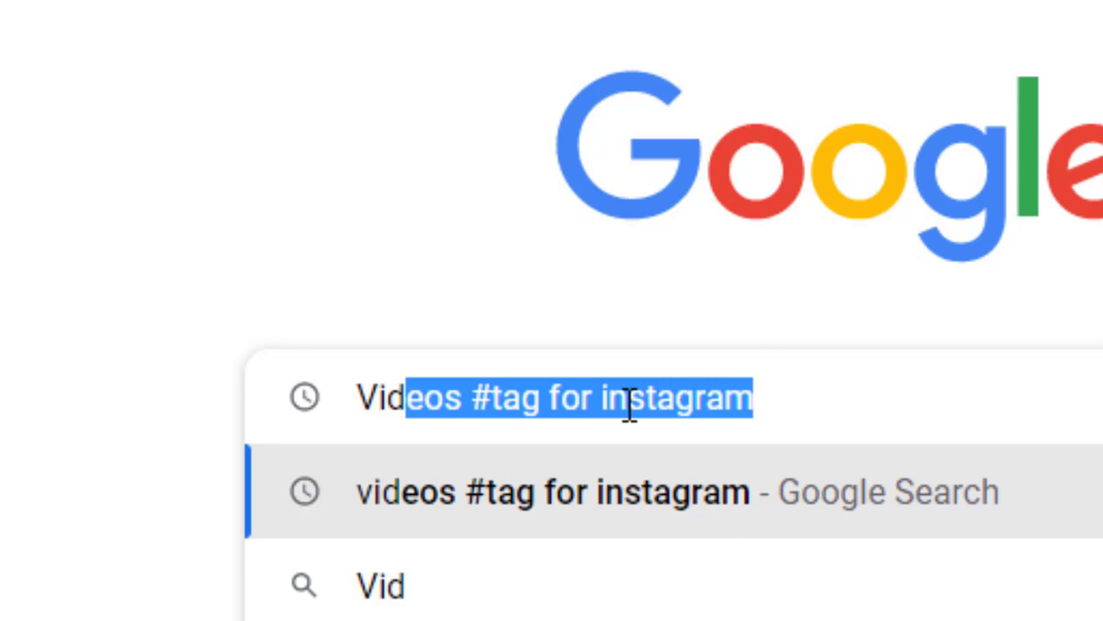
Search Google for "vidiq extension" and open the vidIQ Vision for YouTube page in the Chrome Web Store
text(IQ)
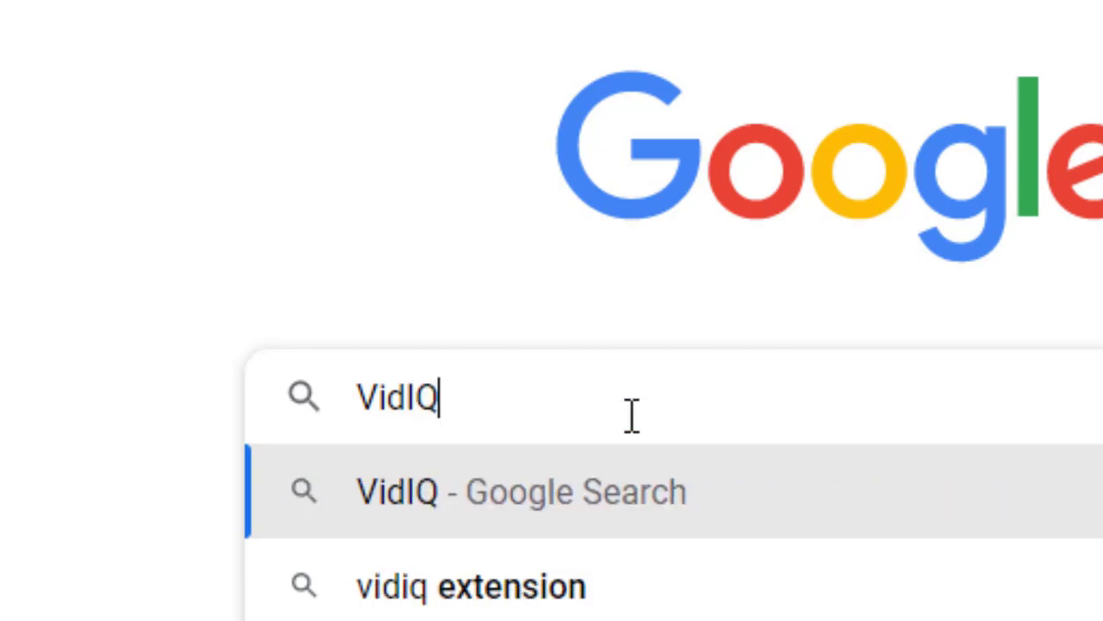
click(630, 580)
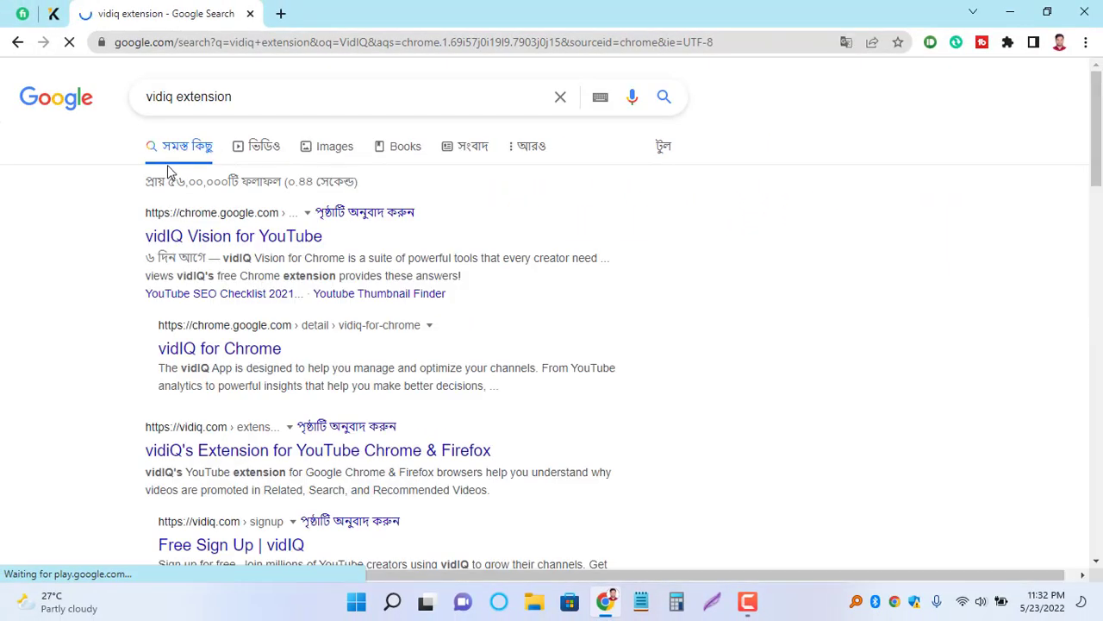
scroll(320, 253, down, 4)
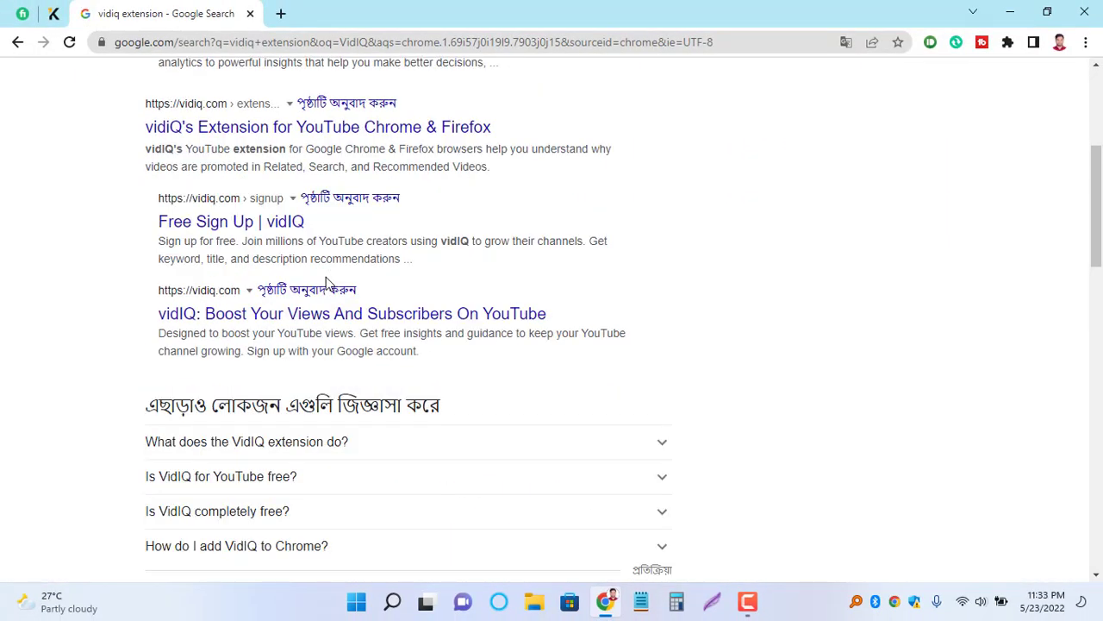
scroll(328, 282, up, 4)
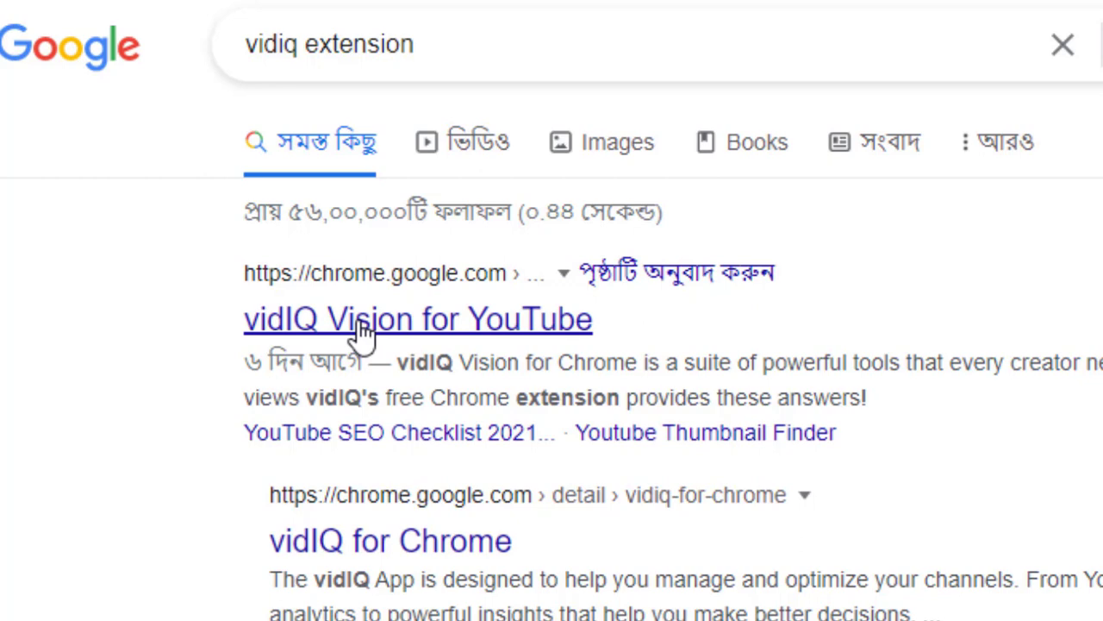
click(363, 329)
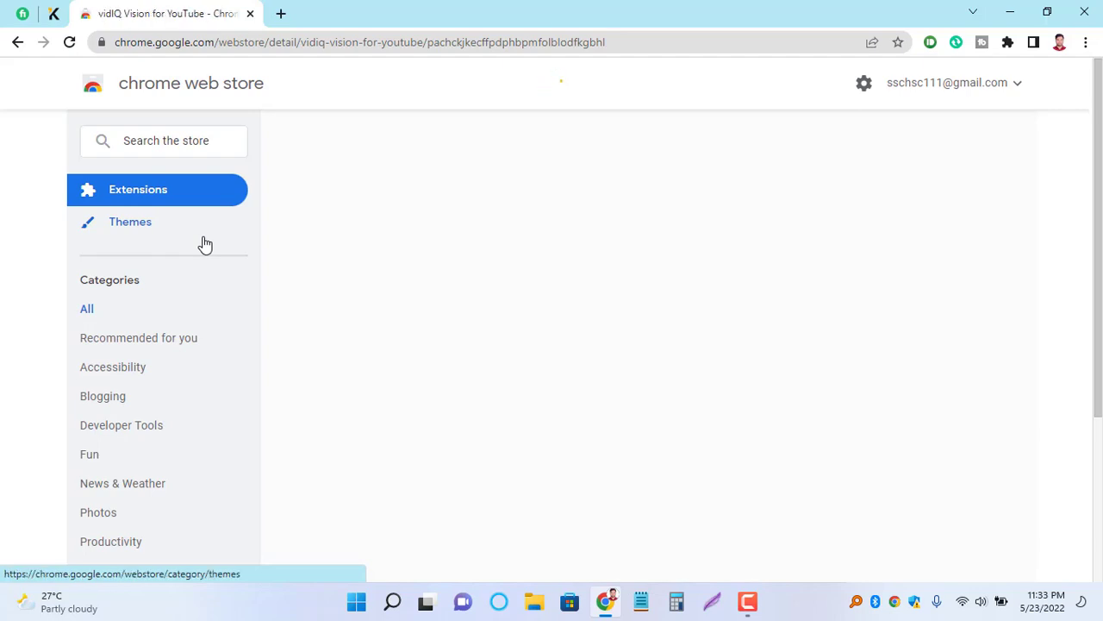
mouse_move(205, 244)
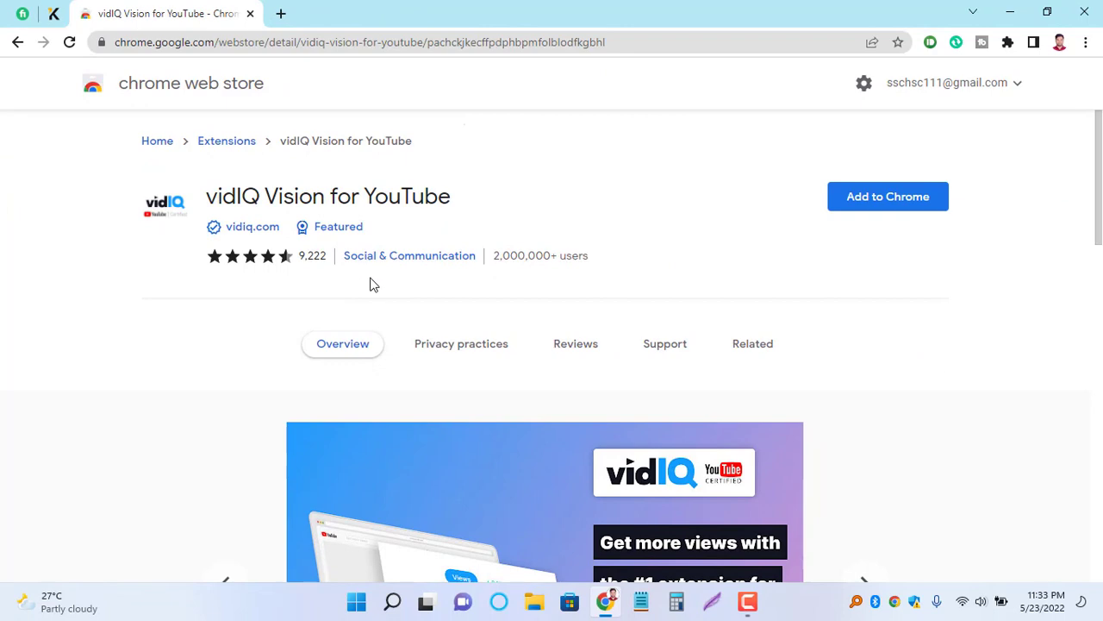
Look over the store listing and add the vidIQ Vision for YouTube extension to Chrome
scroll(699, 322, down, 4)
scroll(699, 322, down, 4)
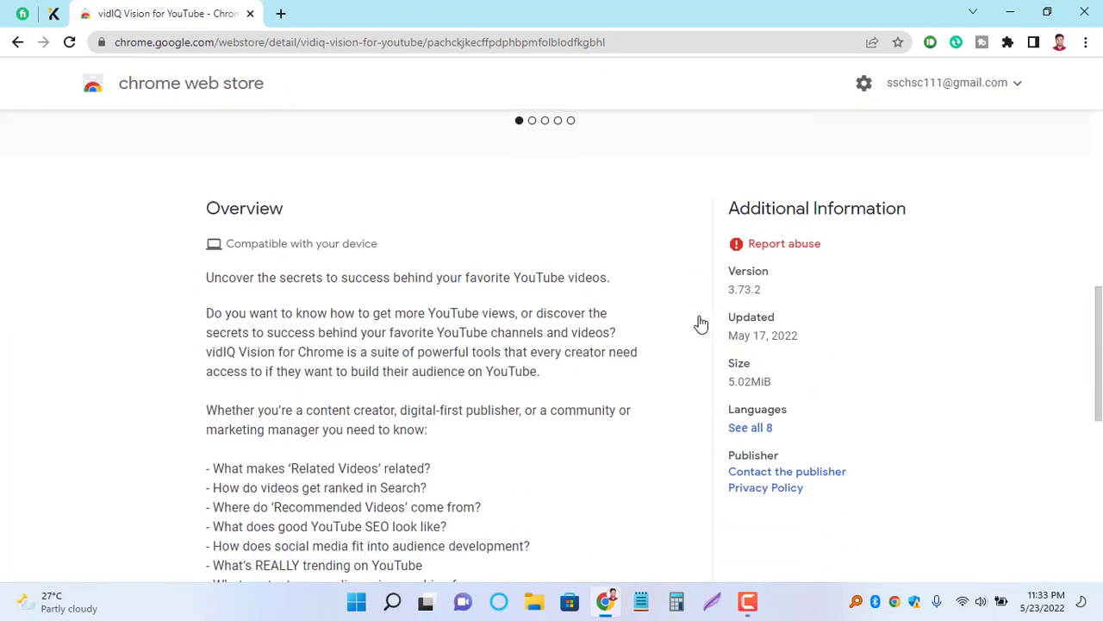
scroll(699, 321, up, 8)
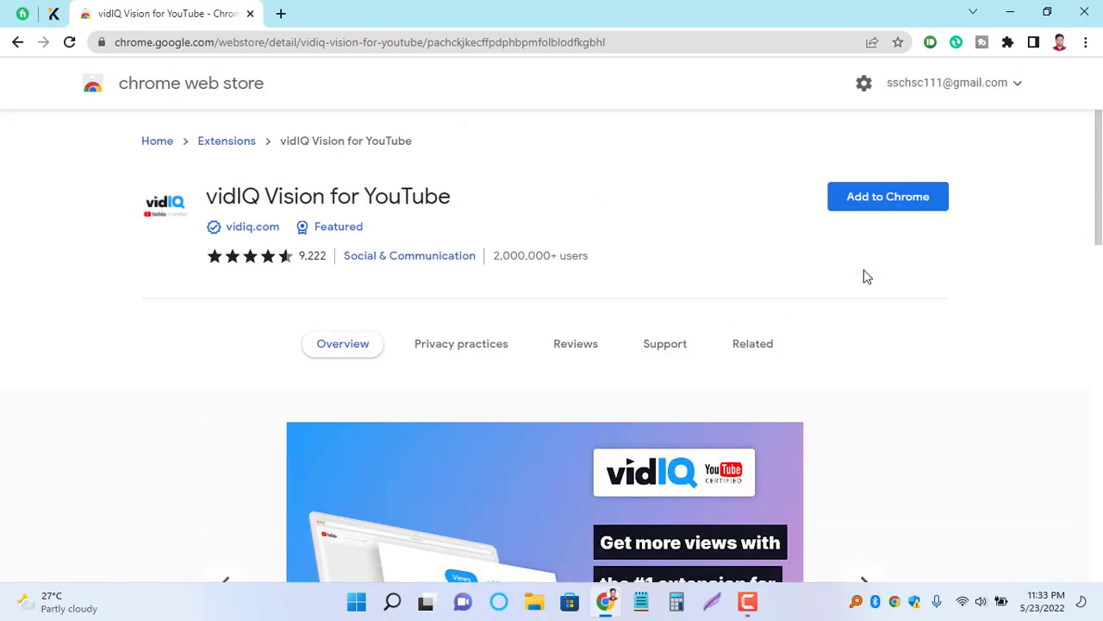
click(898, 212)
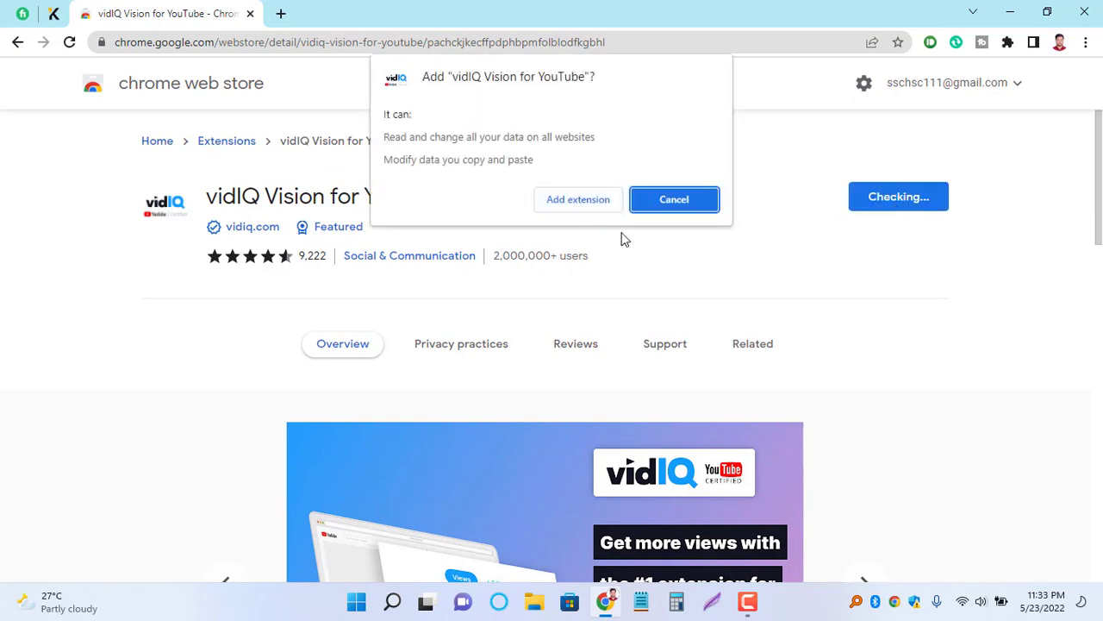
click(569, 211)
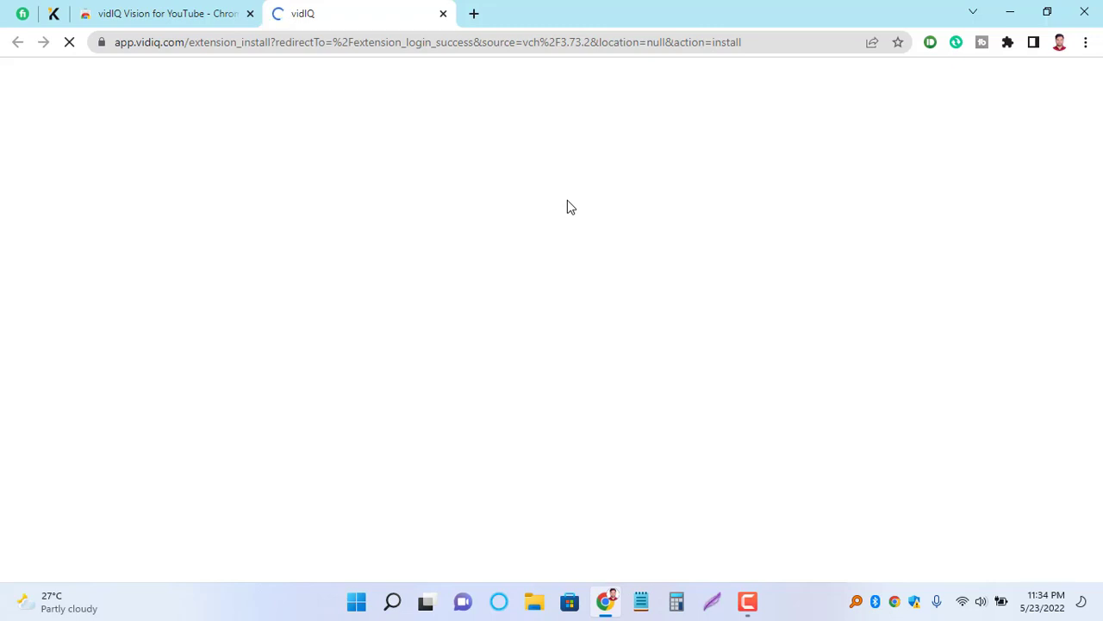
Open the YouTube home page in a new browser tab
key(ctrl+t)
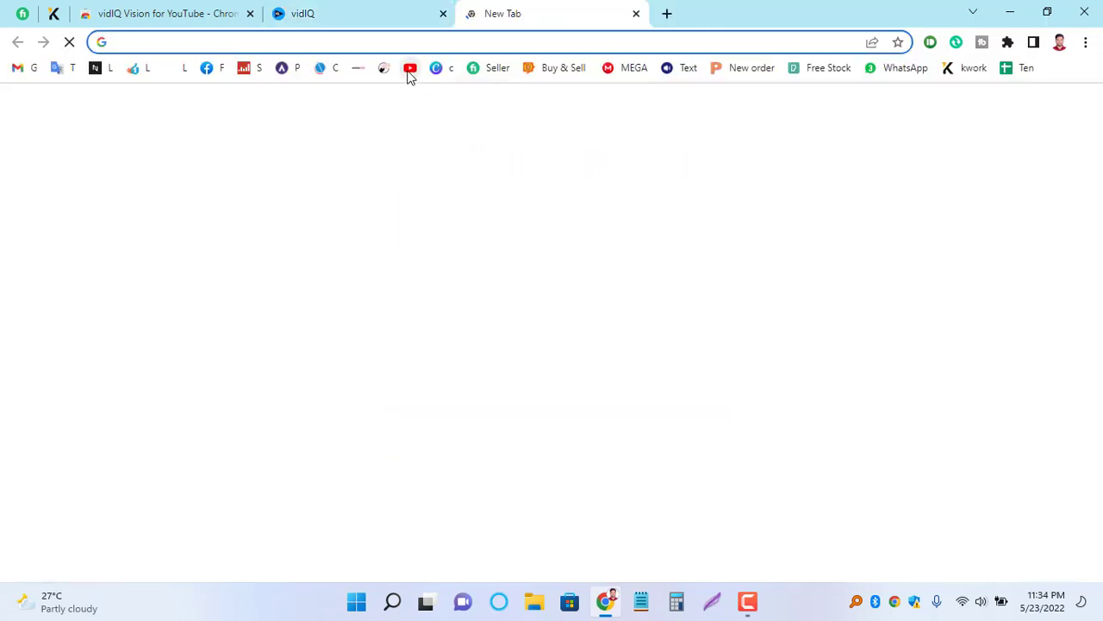
click(411, 72)
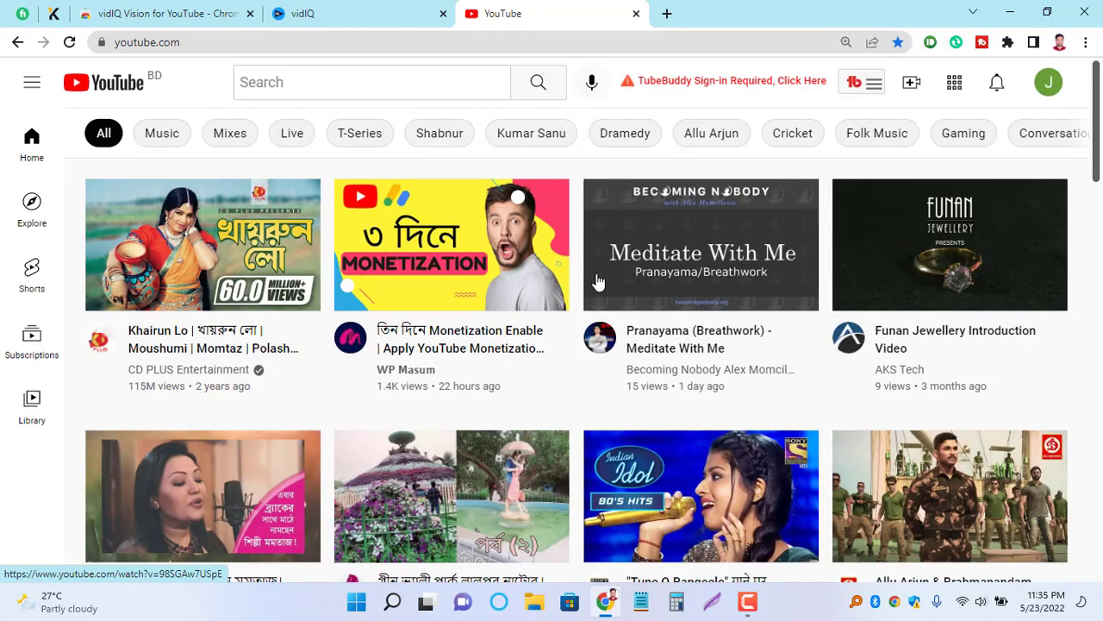
scroll(595, 278, down, 4)
scroll(903, 339, up, 4)
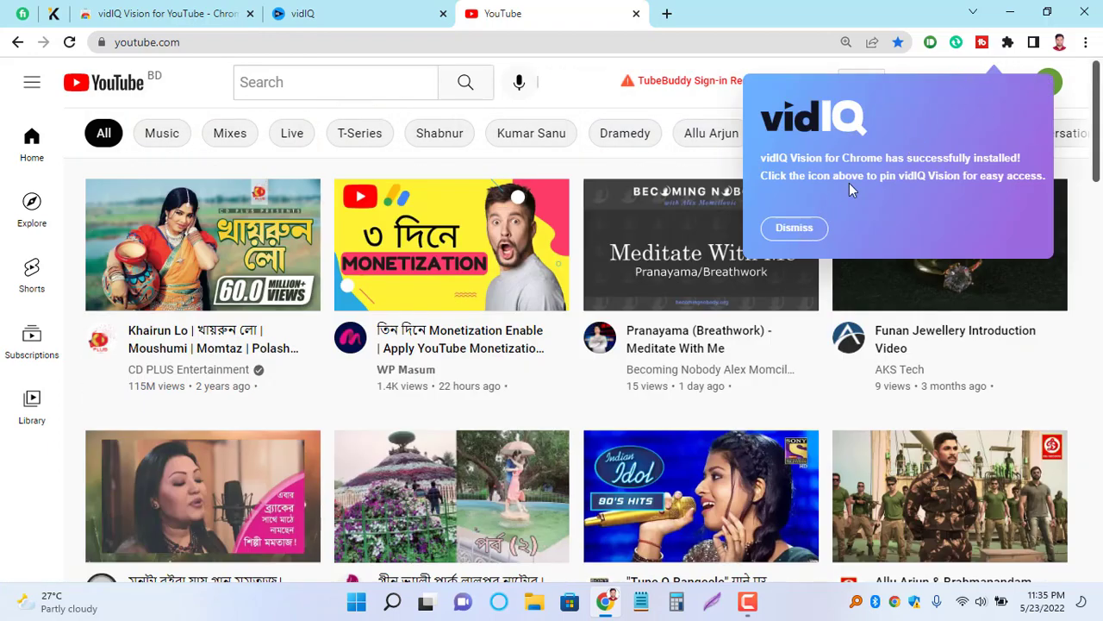
Pin the vidIQ Vision for YouTube extension in the browser and dismiss its installation notice
click(1008, 44)
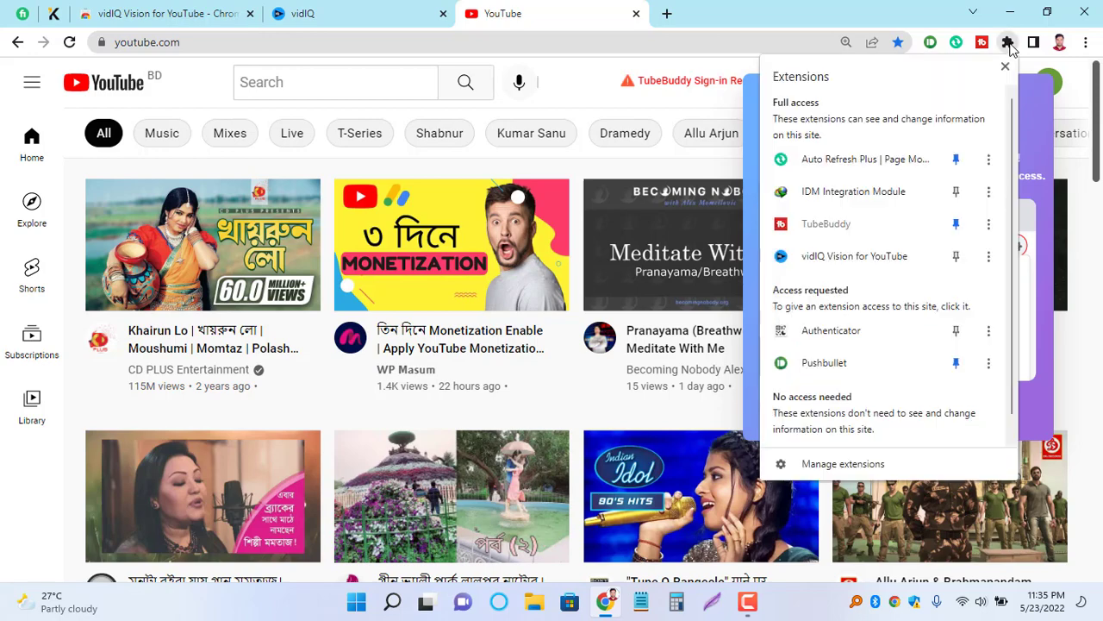
click(955, 257)
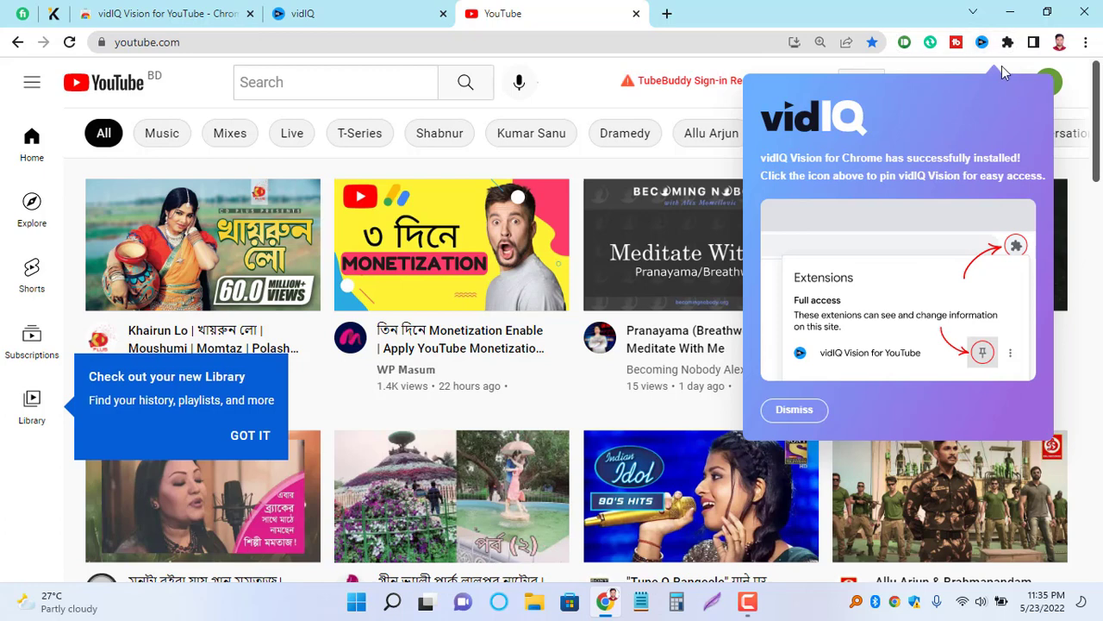
click(794, 412)
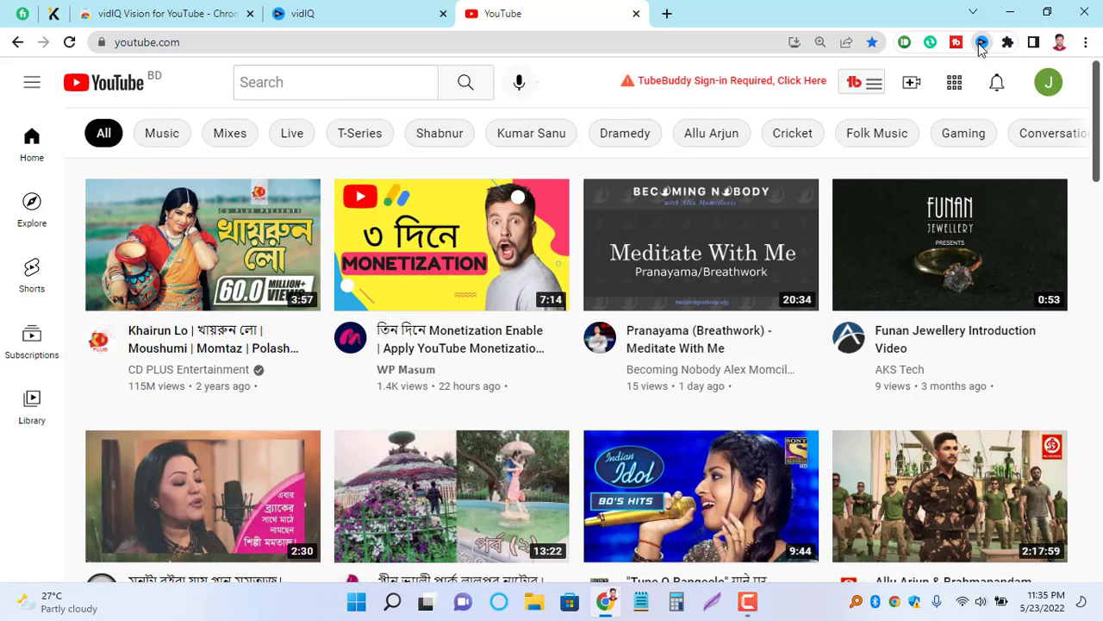
Start the login from the vidIQ extension and log in to vidIQ with Google
click(981, 43)
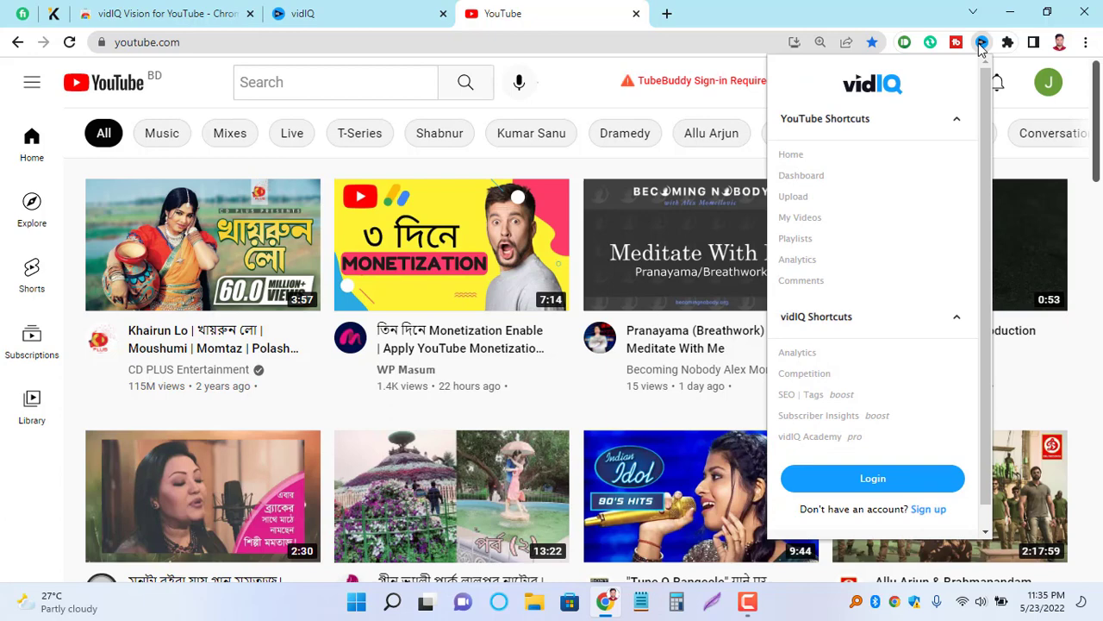
scroll(865, 339, down, 1)
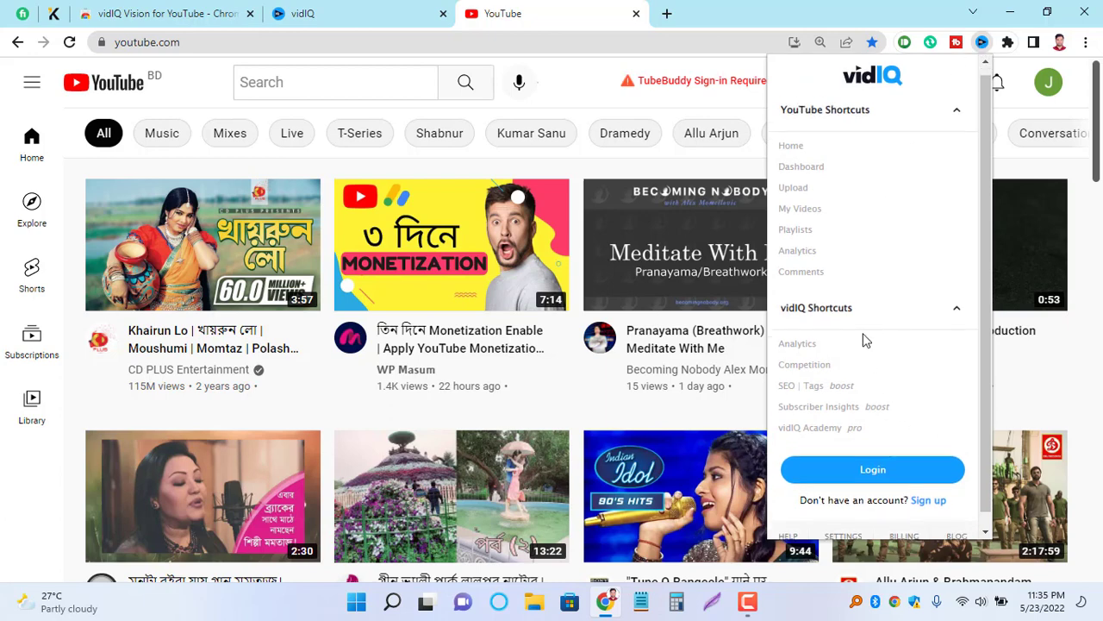
scroll(866, 345, up, 1)
scroll(885, 483, down, 1)
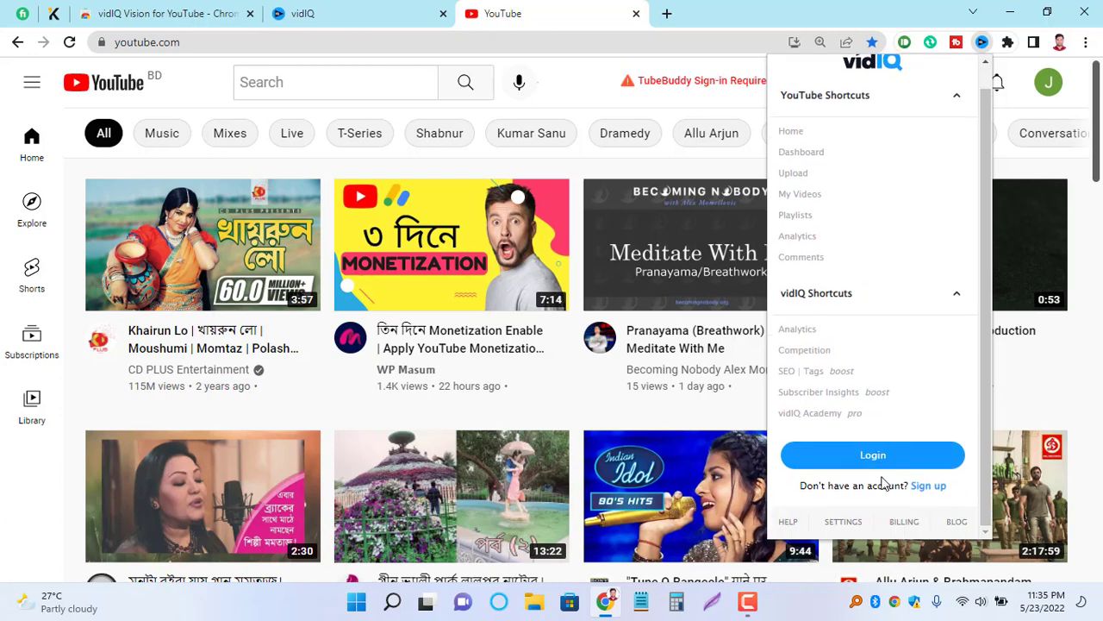
click(873, 456)
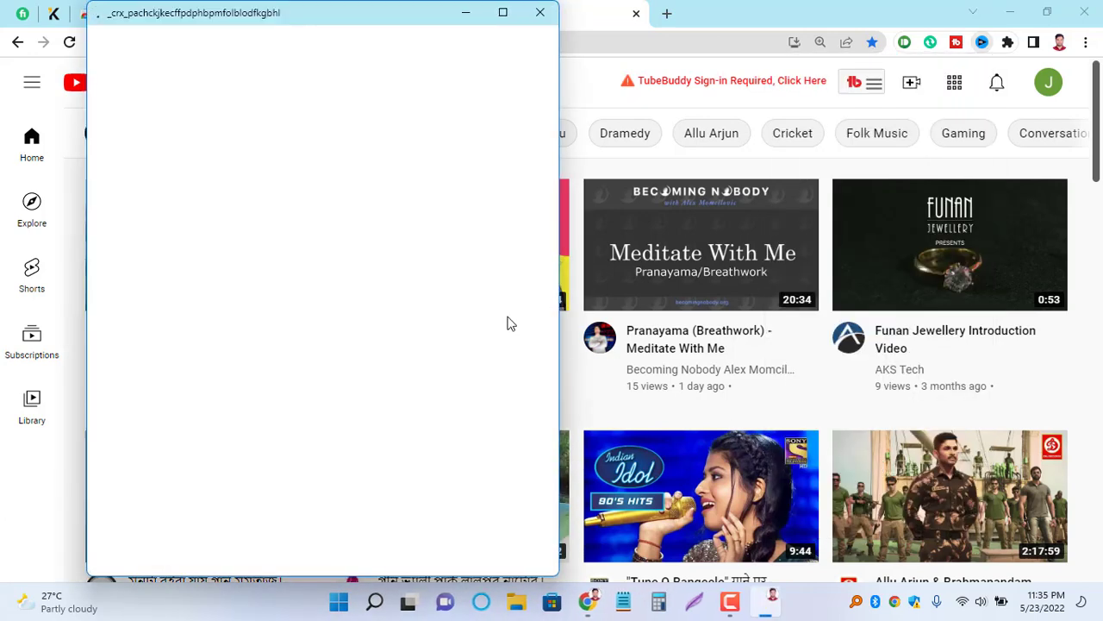
drag(280, 18, 458, 27)
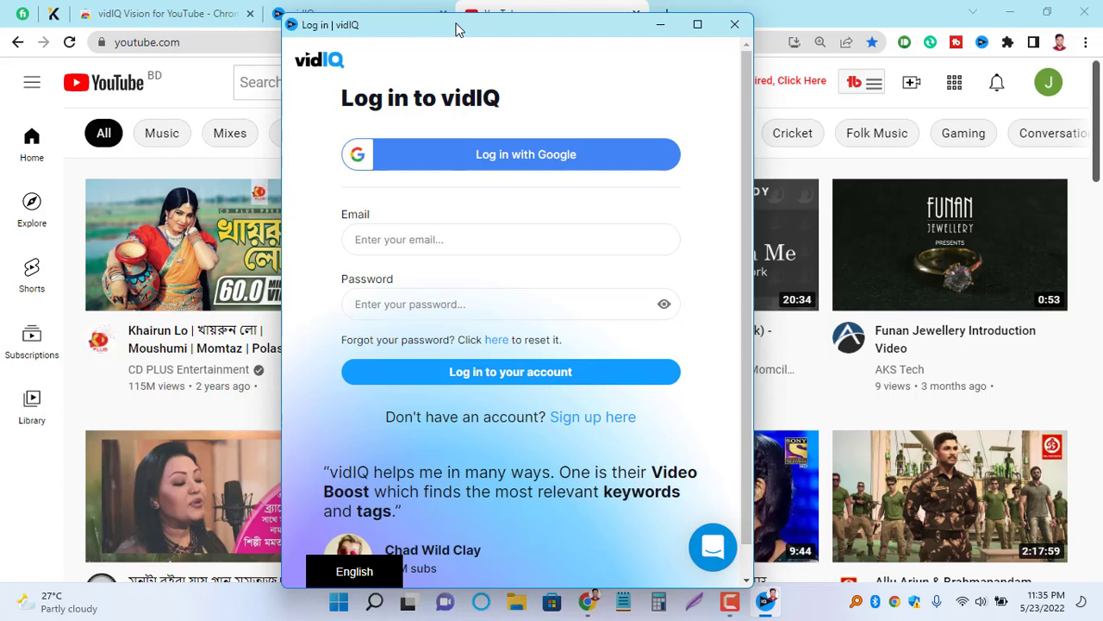
scroll(584, 362, down, 1)
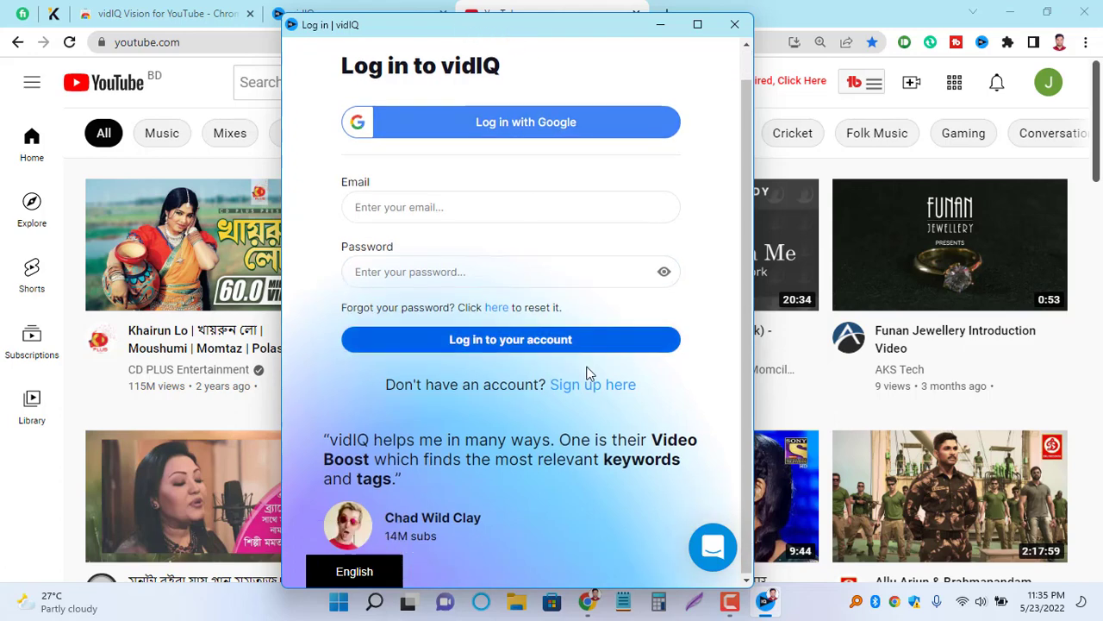
scroll(586, 370, up, 1)
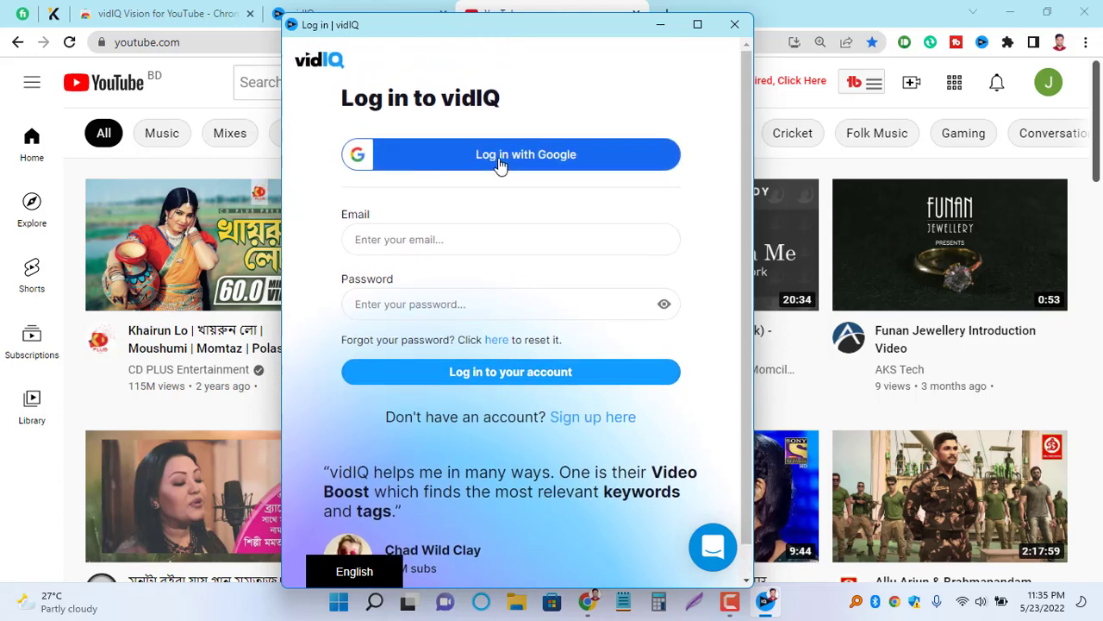
click(500, 164)
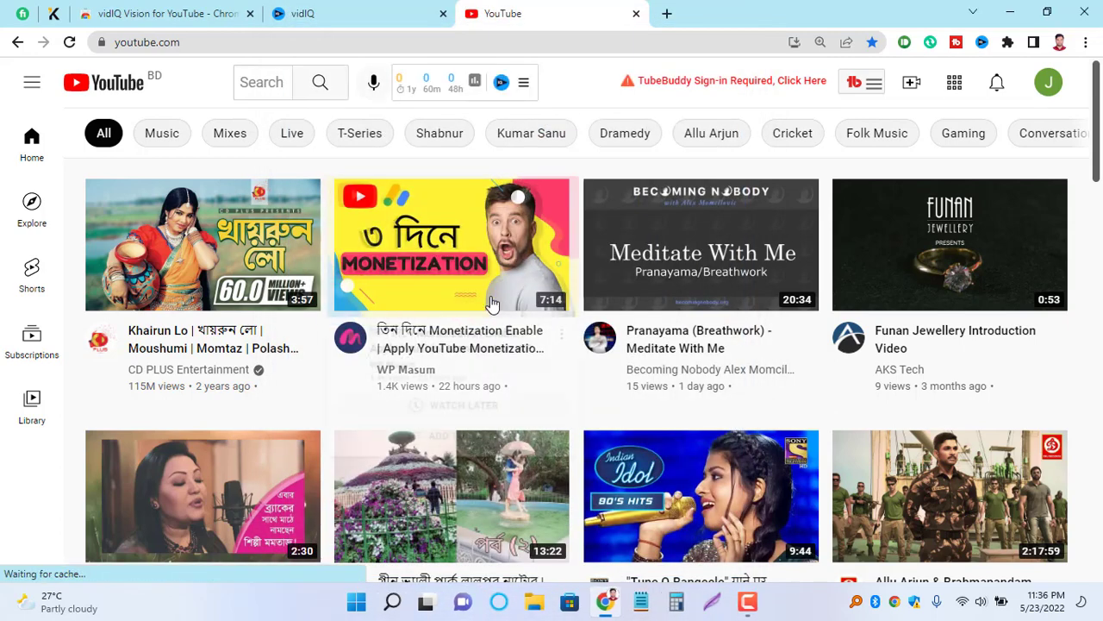
Examine vidIQ's channel statistics and the video feed on the YouTube home page
mouse_move(492, 303)
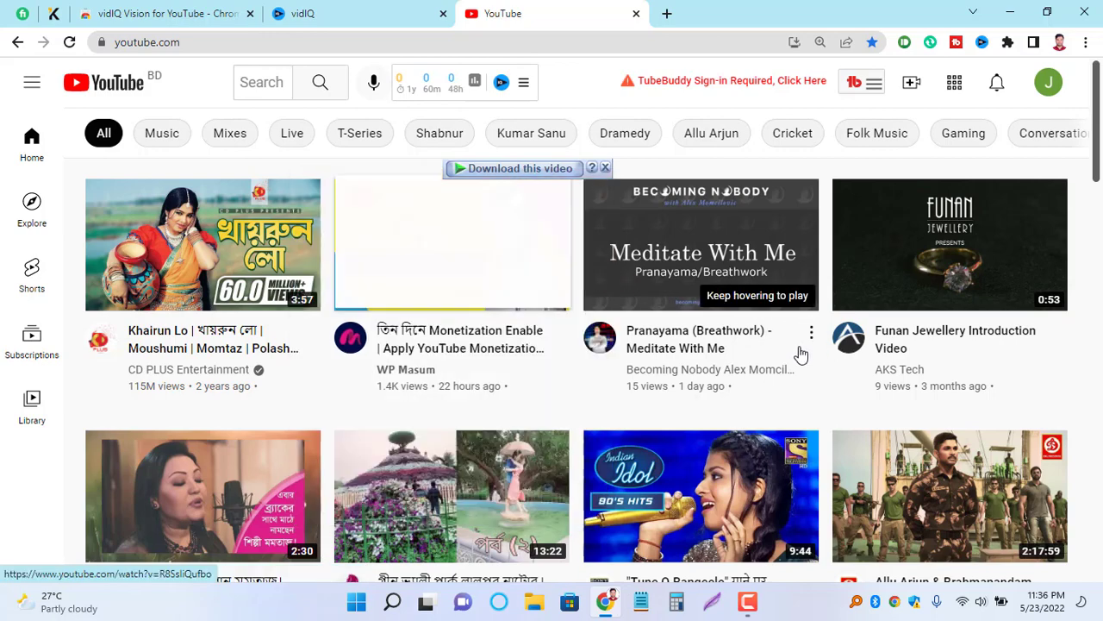
scroll(542, 362, down, 2)
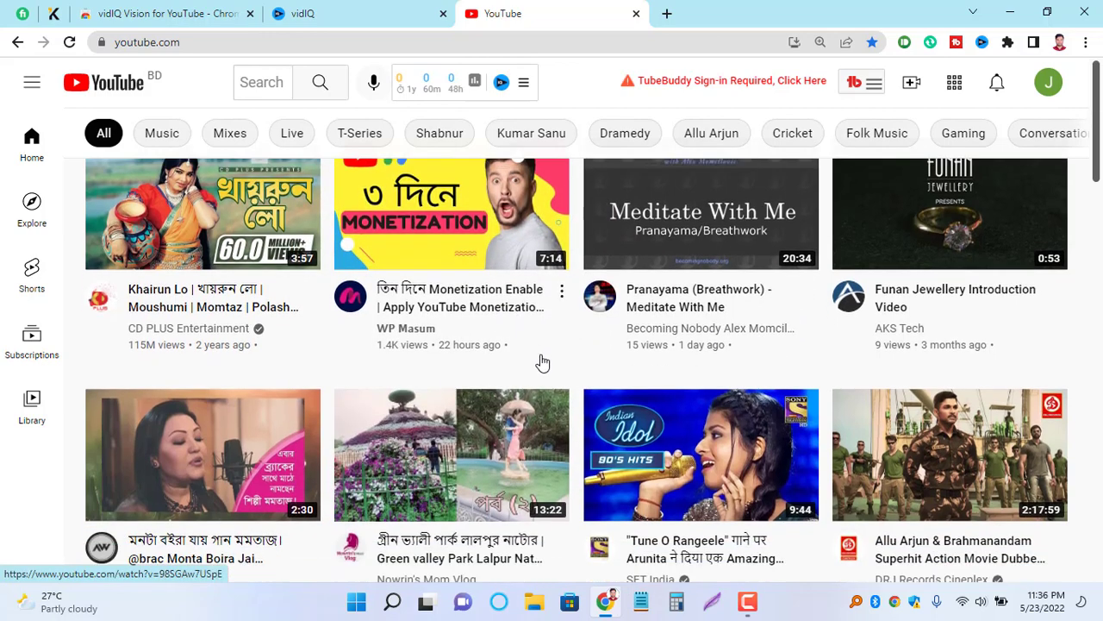
scroll(569, 343, up, 2)
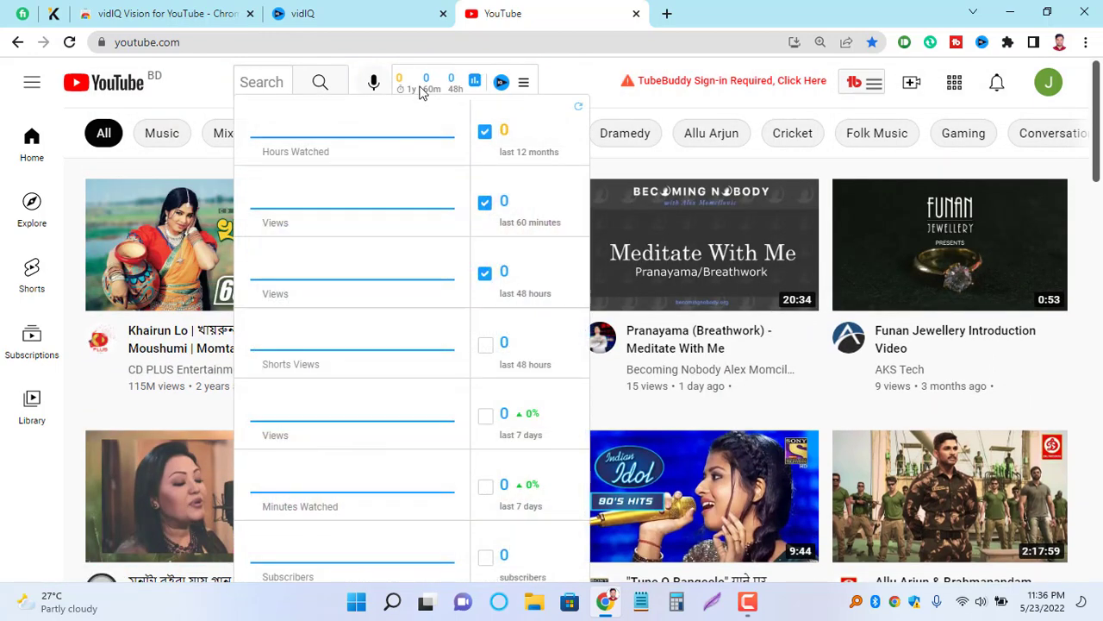
scroll(477, 290, down, 5)
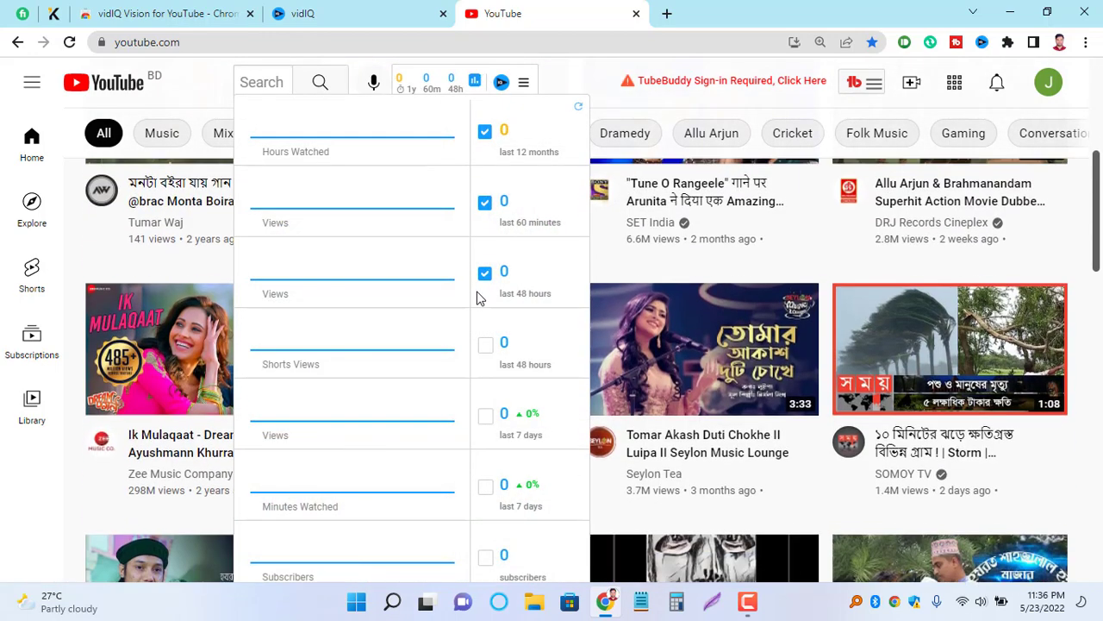
scroll(388, 216, down, 4)
scroll(289, 86, up, 5)
Search YouTube for "free videos"
click(265, 81)
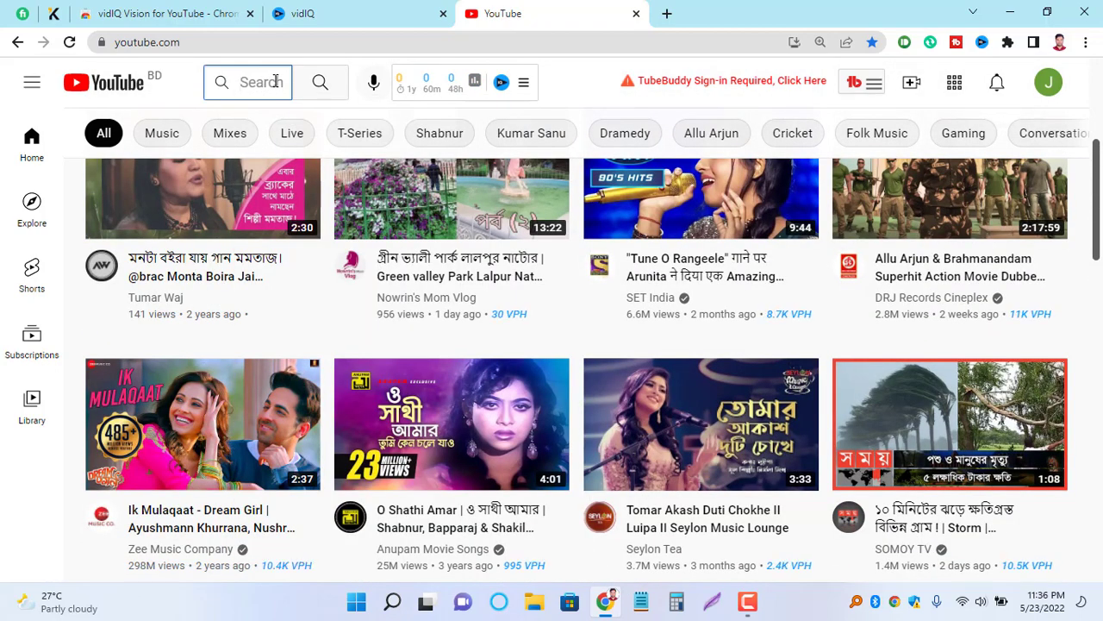
text(free)
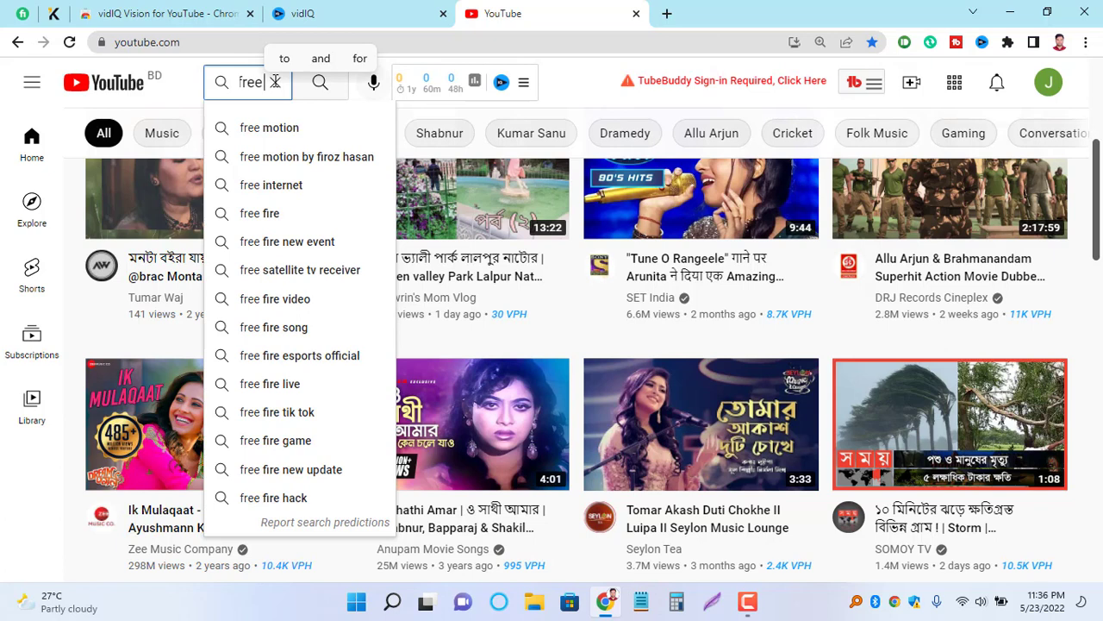
text( vi)
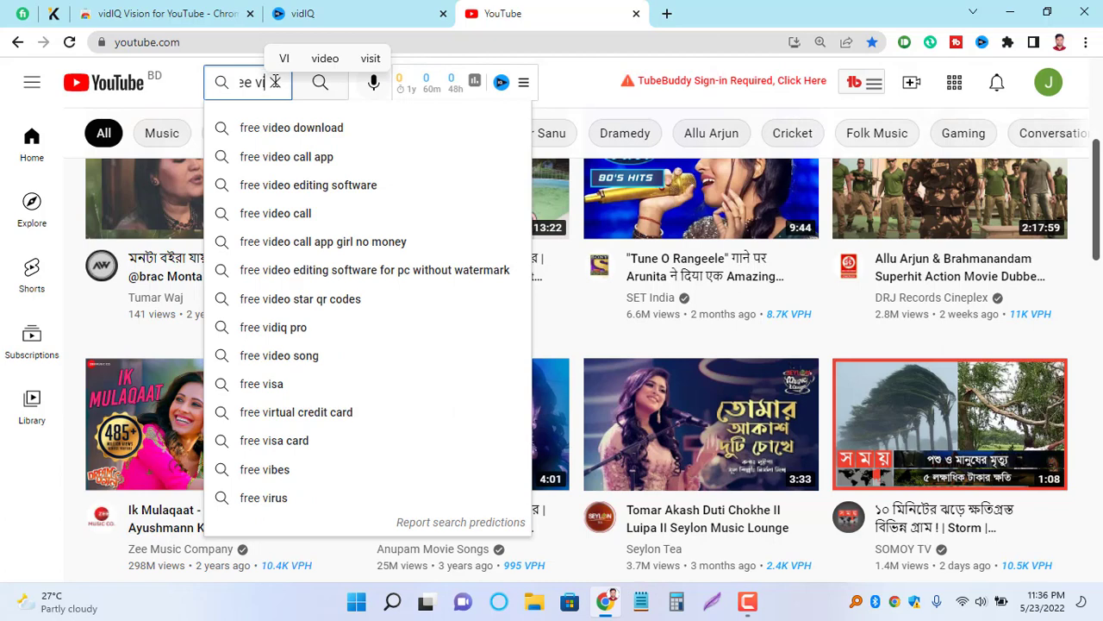
text(deos)
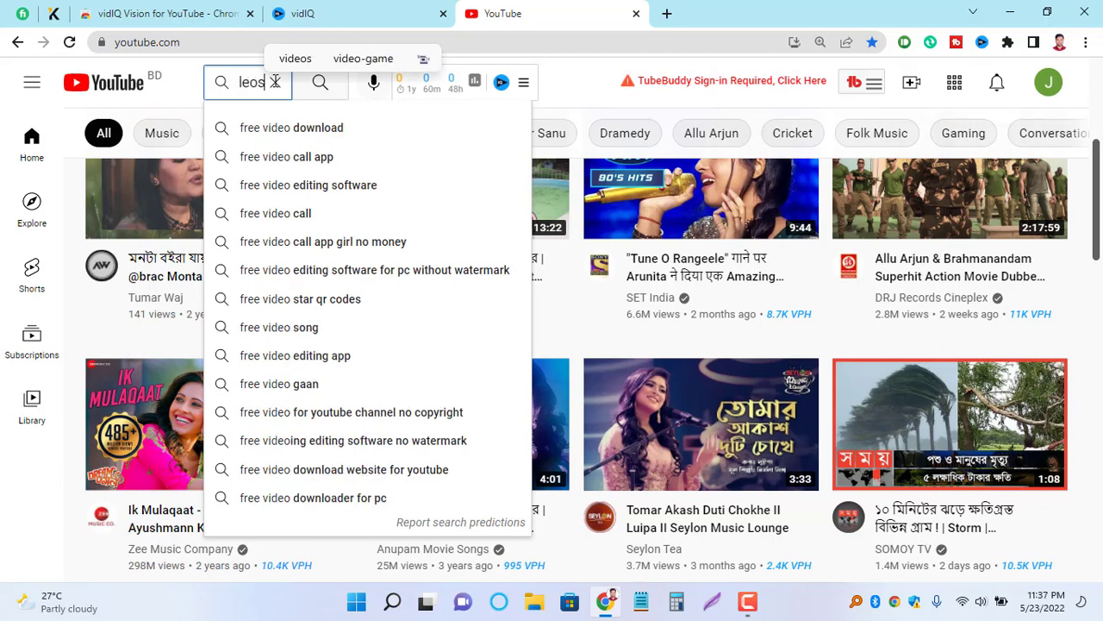
key(Return)
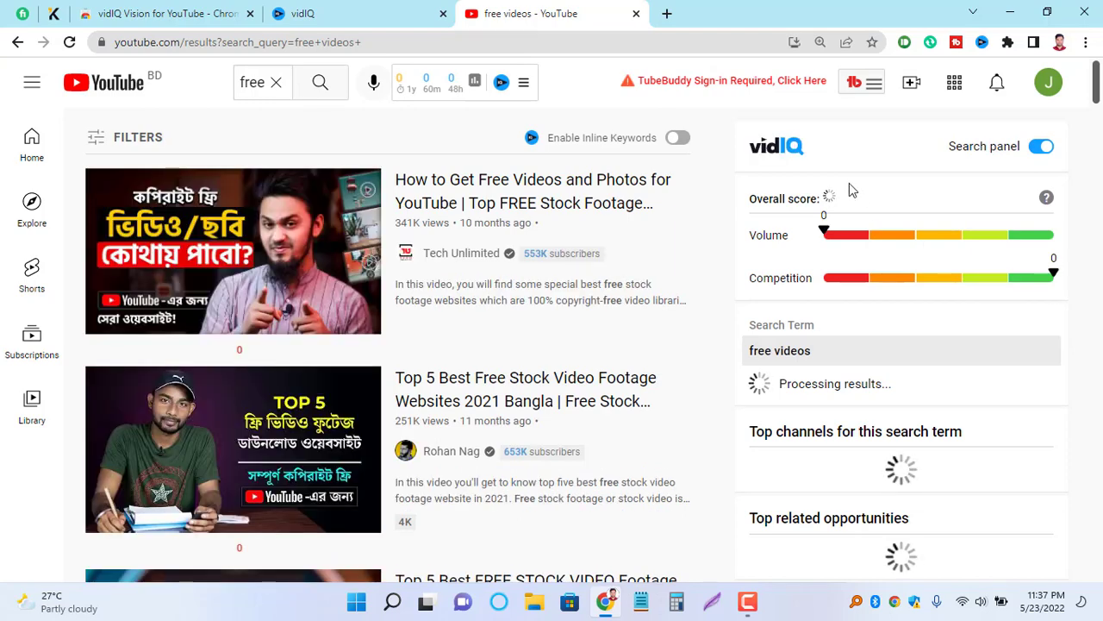
Examine vidIQ's overall score, volume, competition, top related opportunities and related queries for the search term "free videos"
scroll(983, 351, down, 3)
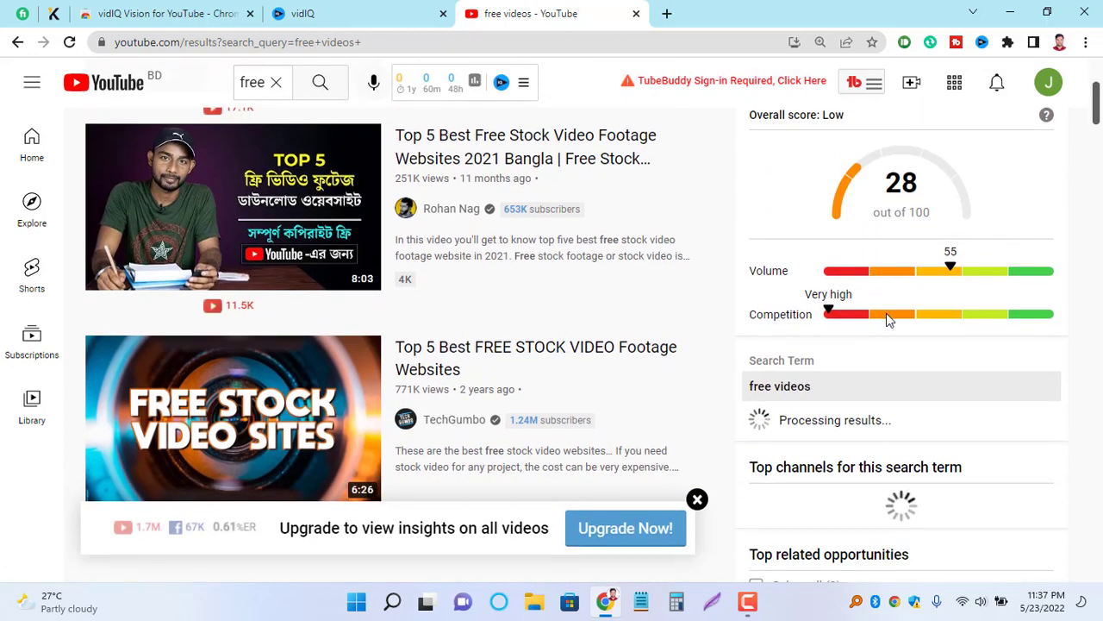
scroll(887, 315, down, 2)
scroll(888, 319, down, 2)
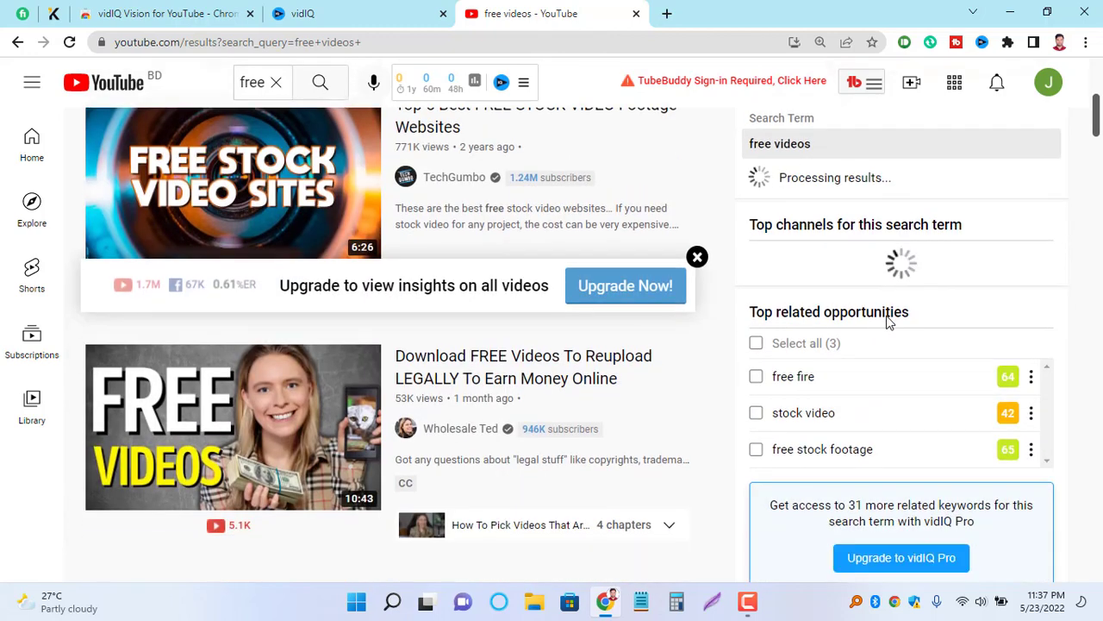
scroll(899, 332, down, 1)
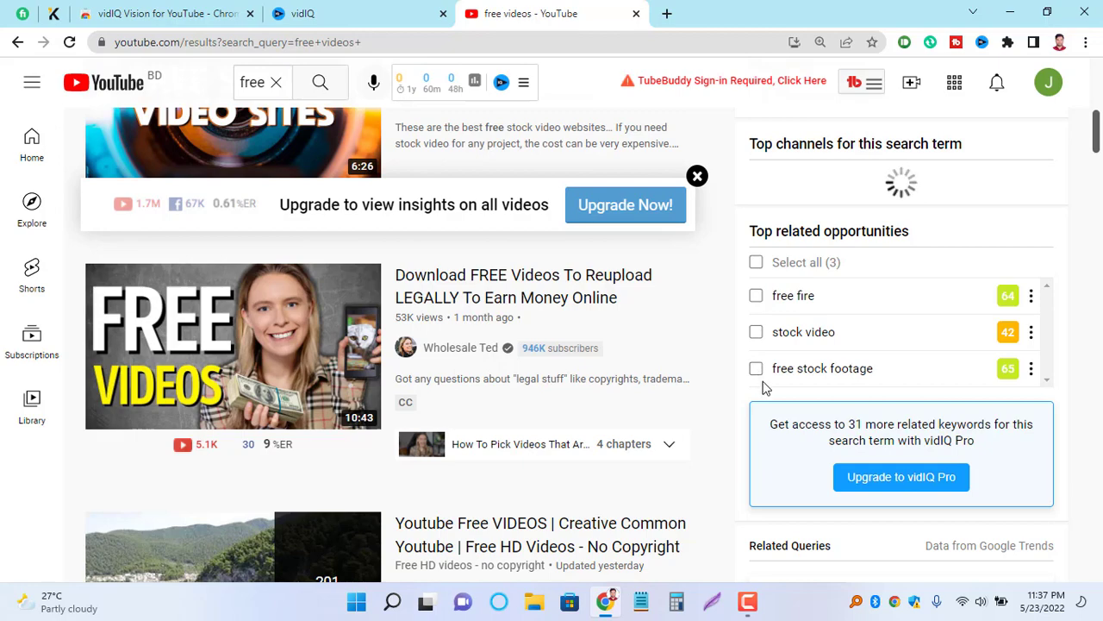
scroll(781, 387, down, 1)
scroll(787, 388, down, 2)
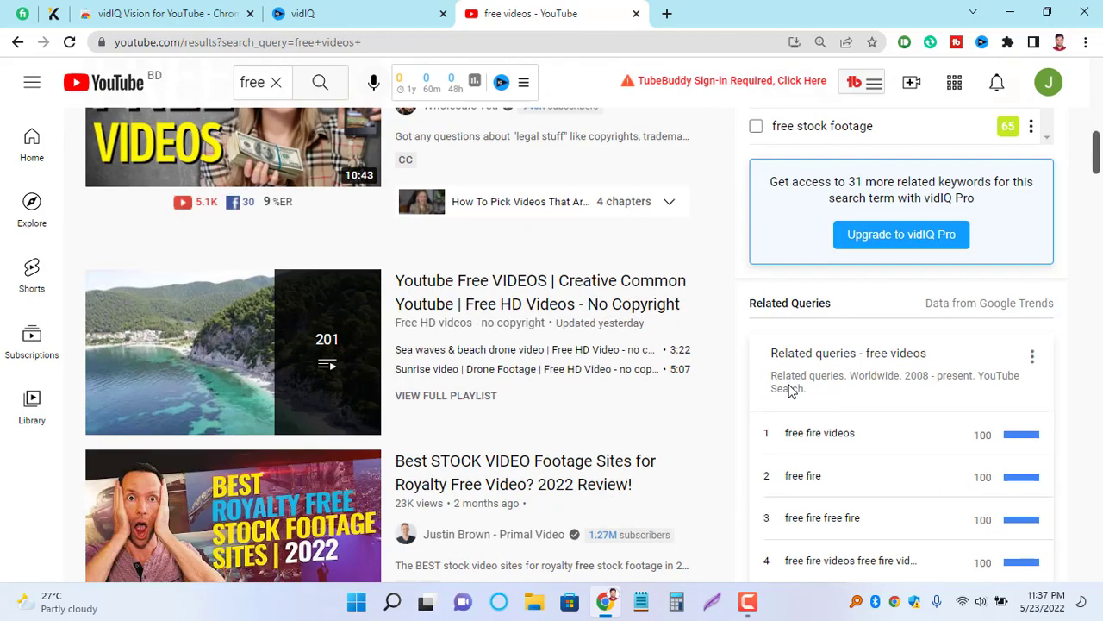
scroll(789, 389, down, 3)
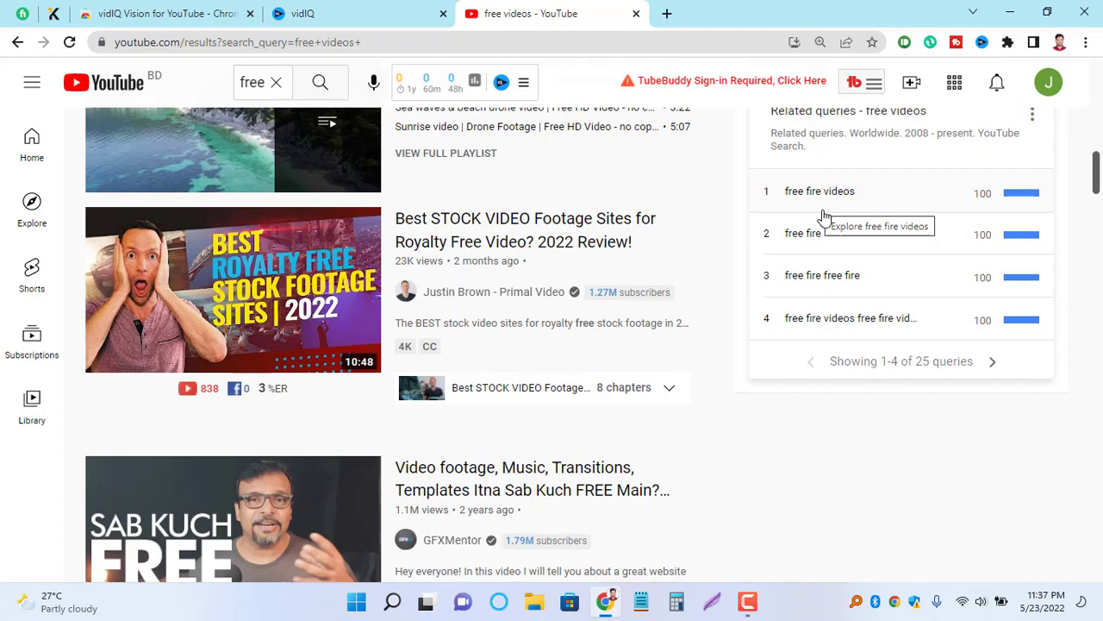
scroll(827, 231, down, 3)
scroll(833, 247, up, 6)
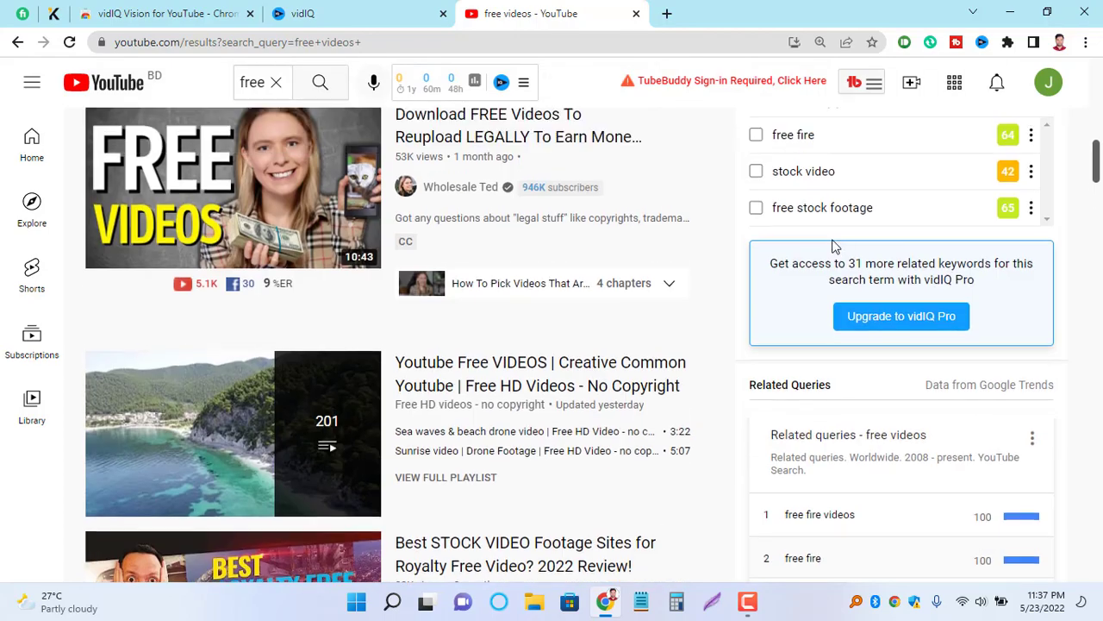
scroll(833, 247, up, 5)
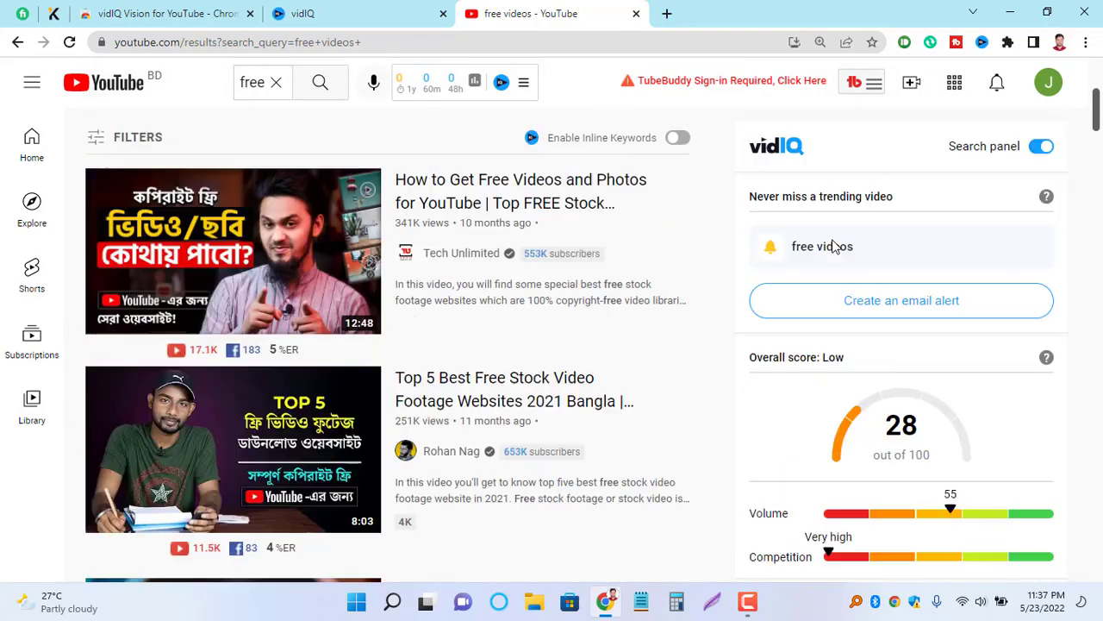
Open the video "How to Get Free Videos and Photos for YouTube | Top FREE Stock Footage Websites", pause it, and view vidIQ's overview and thumbnail
click(489, 200)
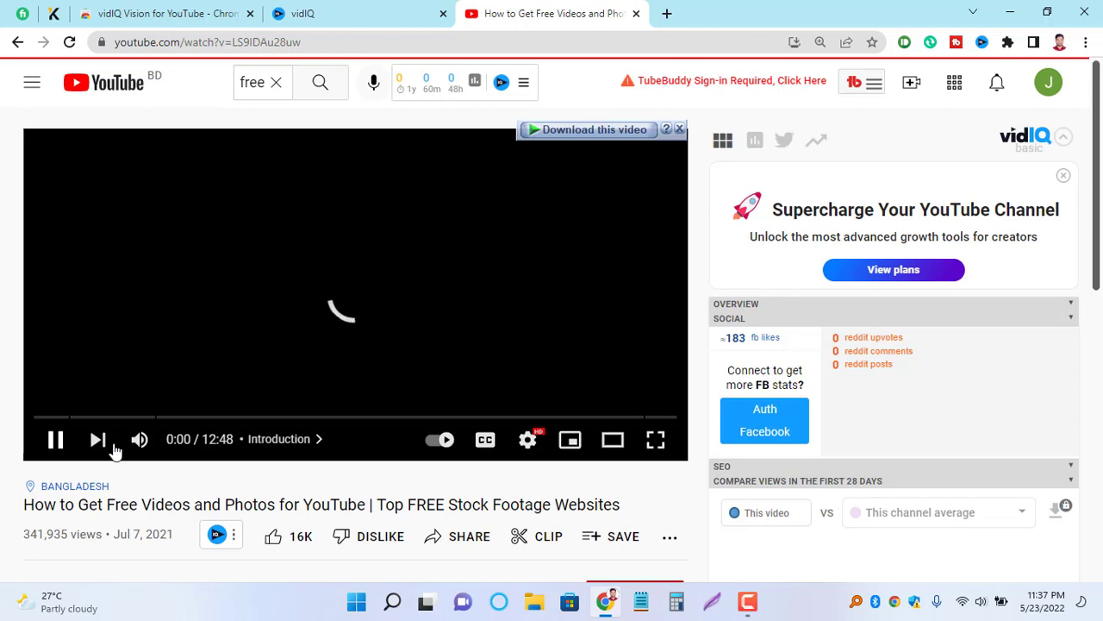
click(54, 441)
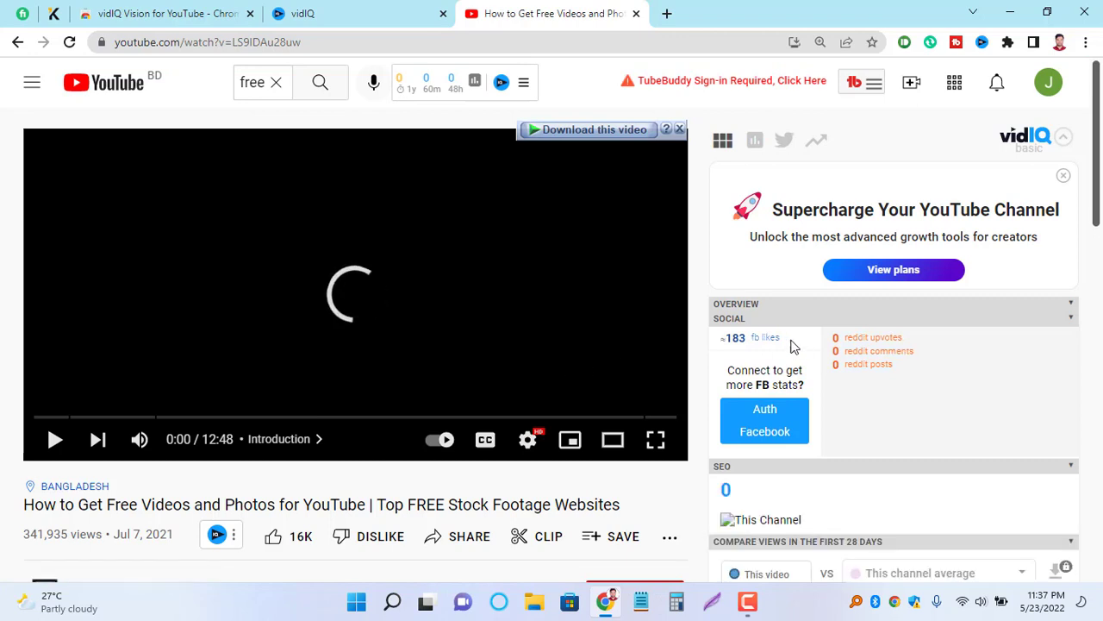
scroll(767, 367, down, 1)
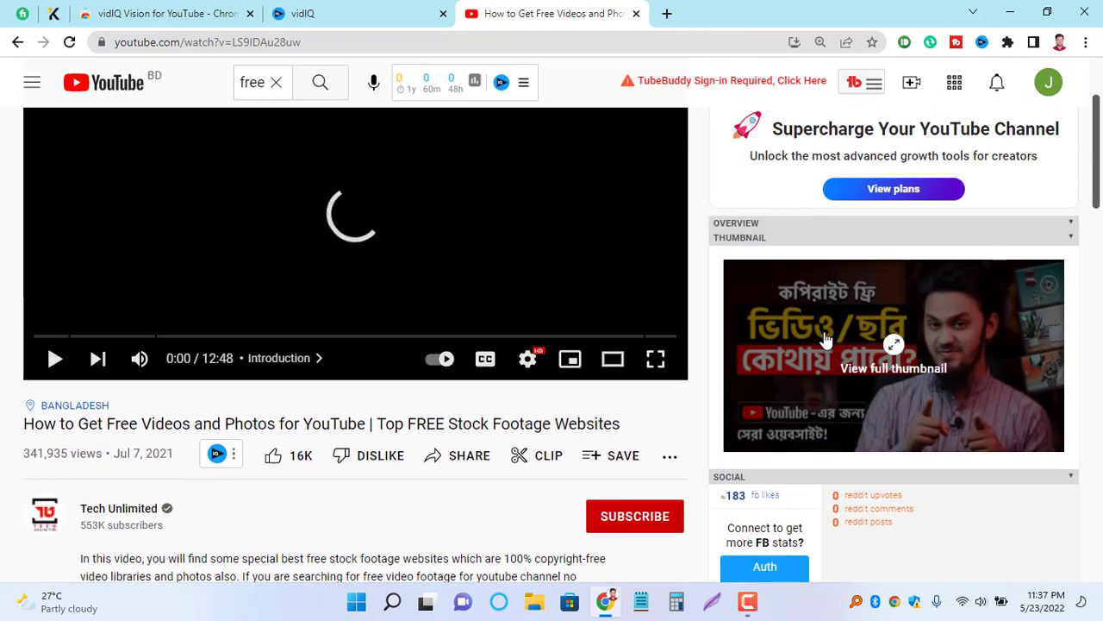
scroll(899, 244, up, 1)
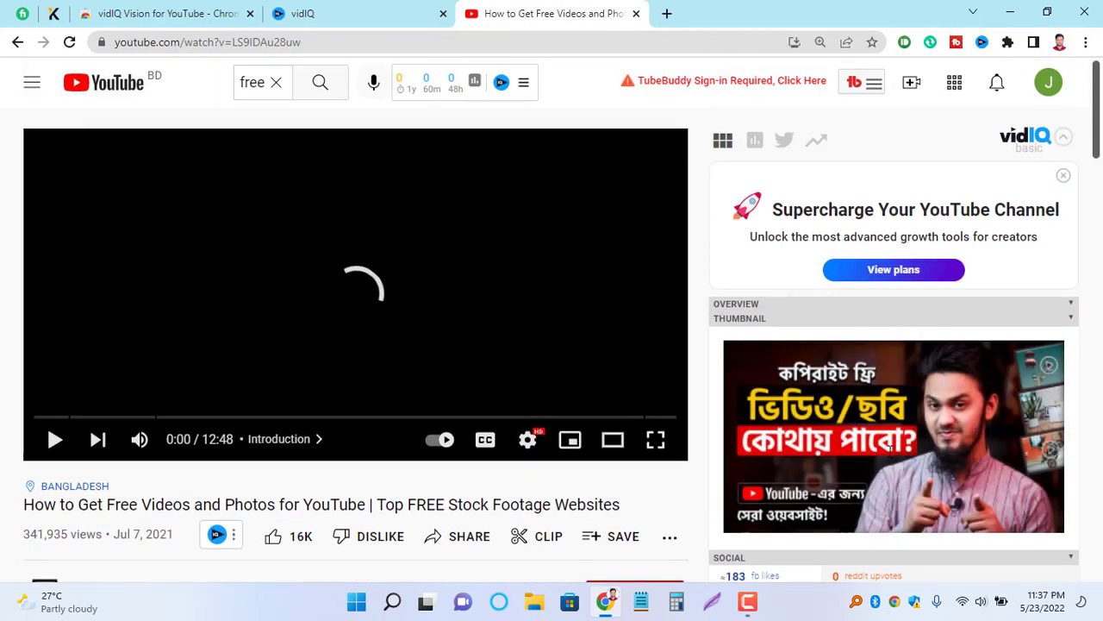
scroll(890, 449, down, 1)
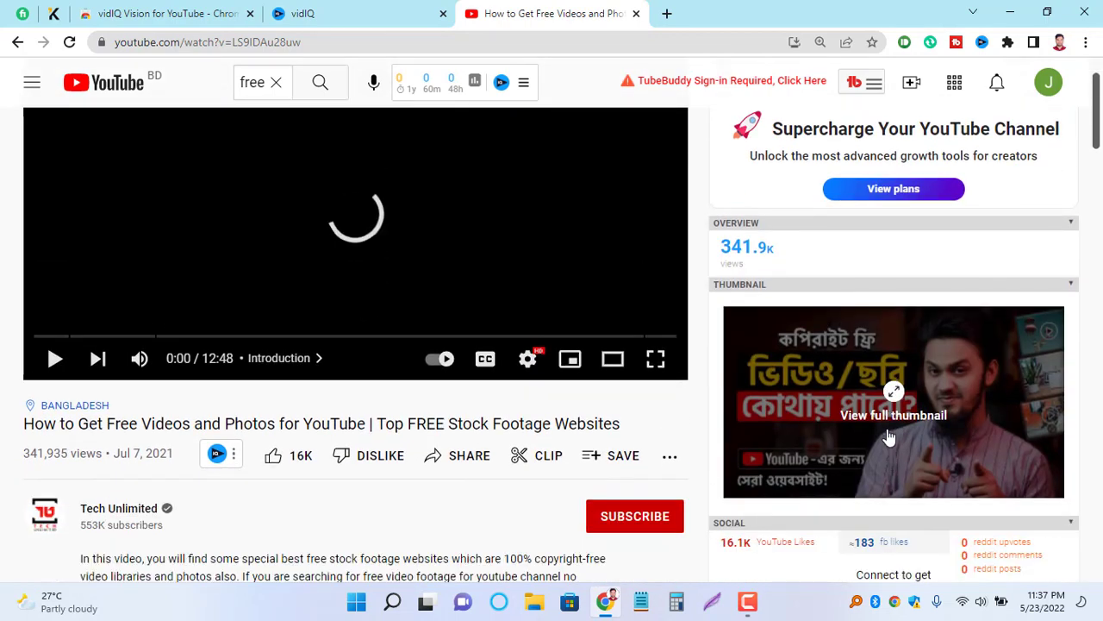
scroll(889, 438, up, 1)
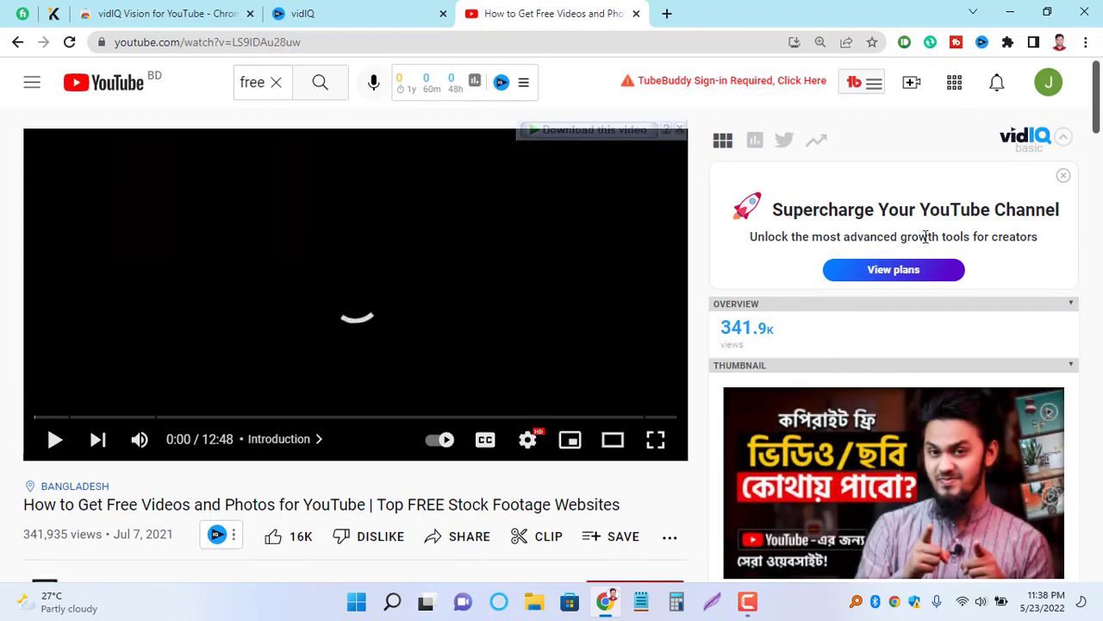
Examine the video's social and SEO statistics in vidIQ, including the SEO score breakdown and description word count
scroll(925, 237, down, 5)
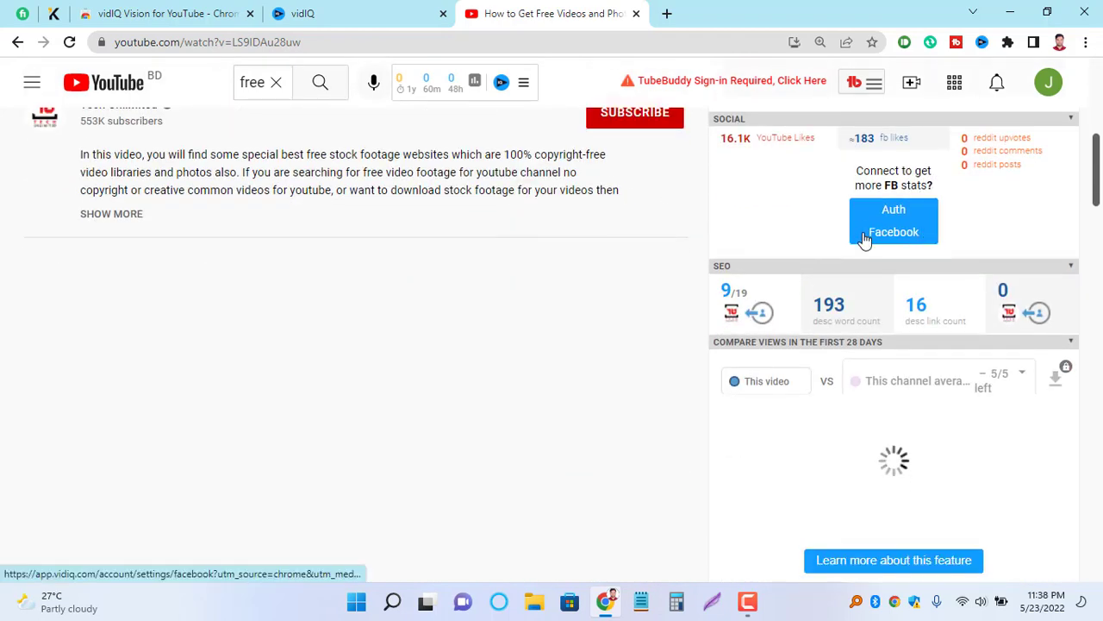
scroll(868, 259, up, 1)
scroll(869, 263, up, 1)
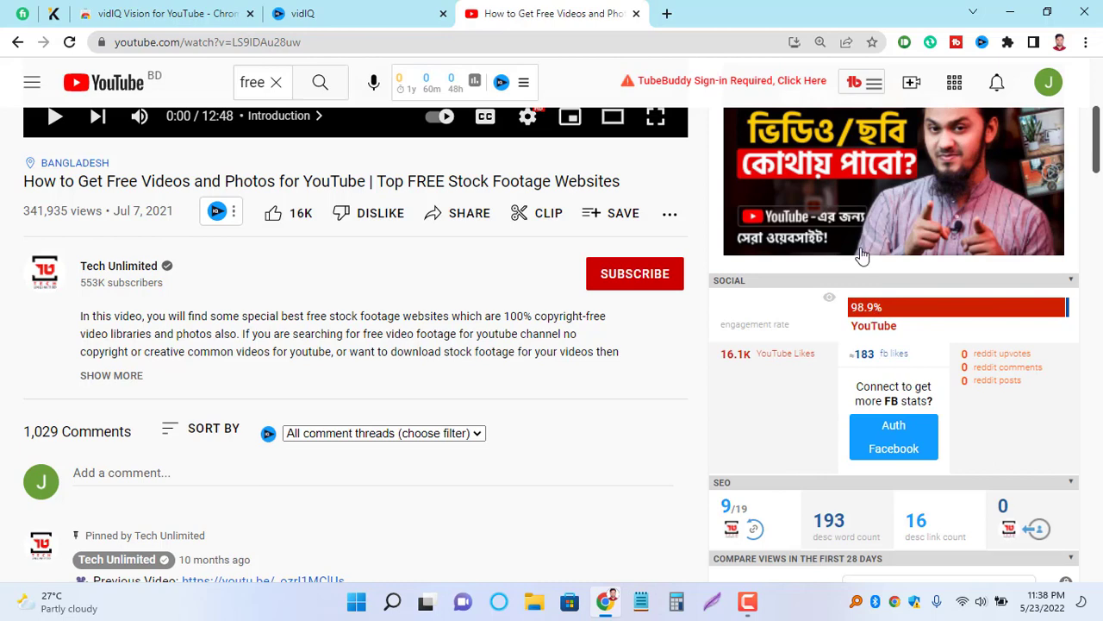
scroll(860, 253, down, 4)
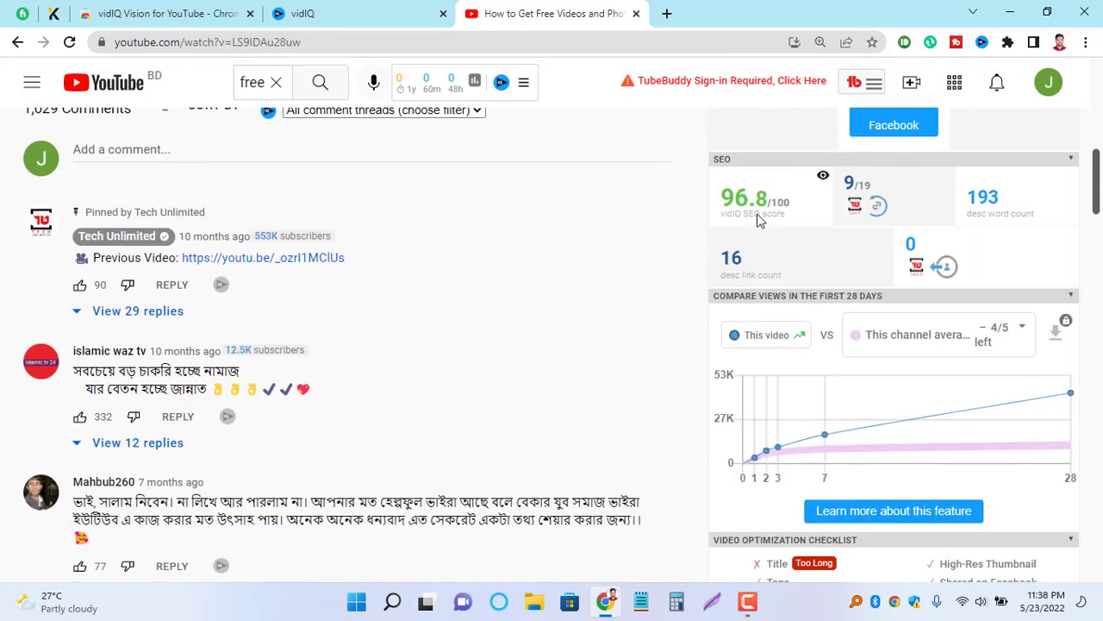
mouse_move(751, 221)
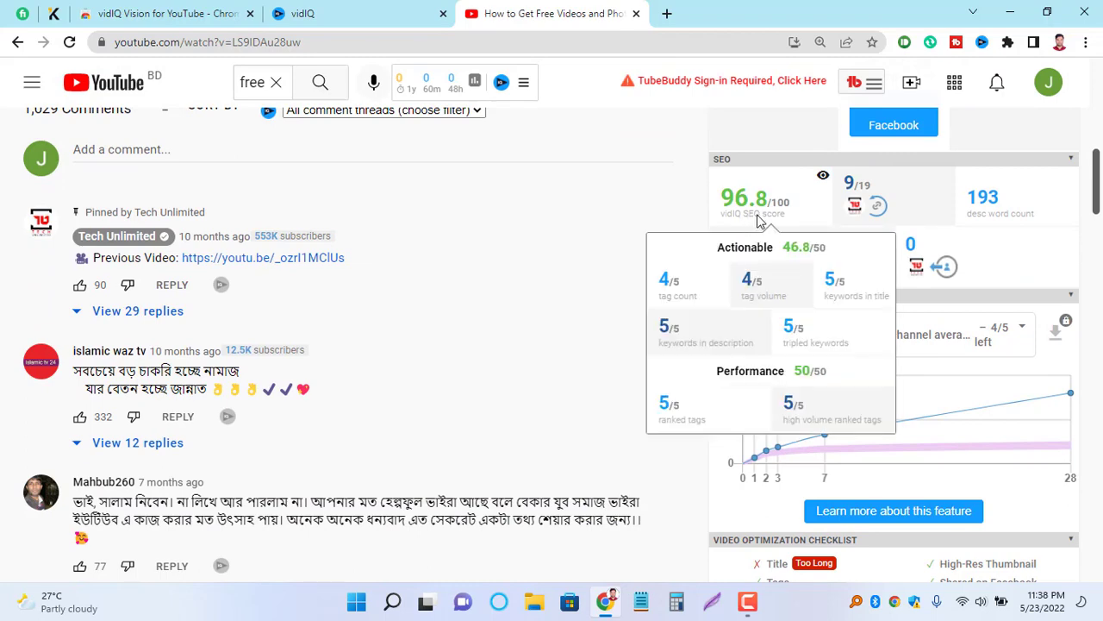
mouse_move(994, 204)
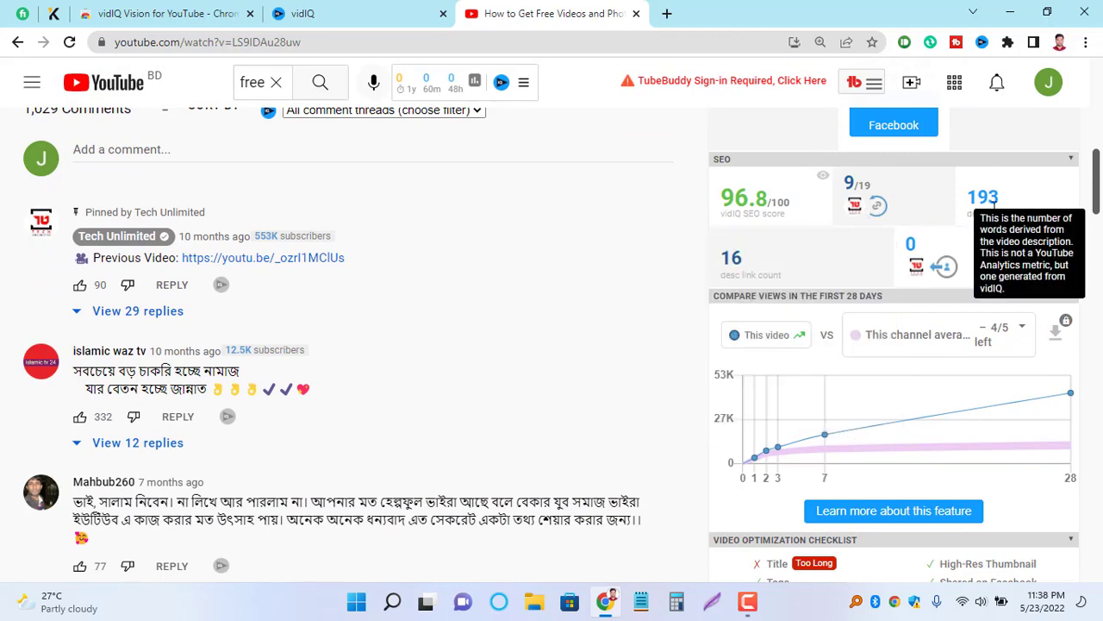
Review the video's 28-day view comparison, optimization checklist, channel statistics, video tags and channel tags in vidIQ
scroll(832, 271, down, 4)
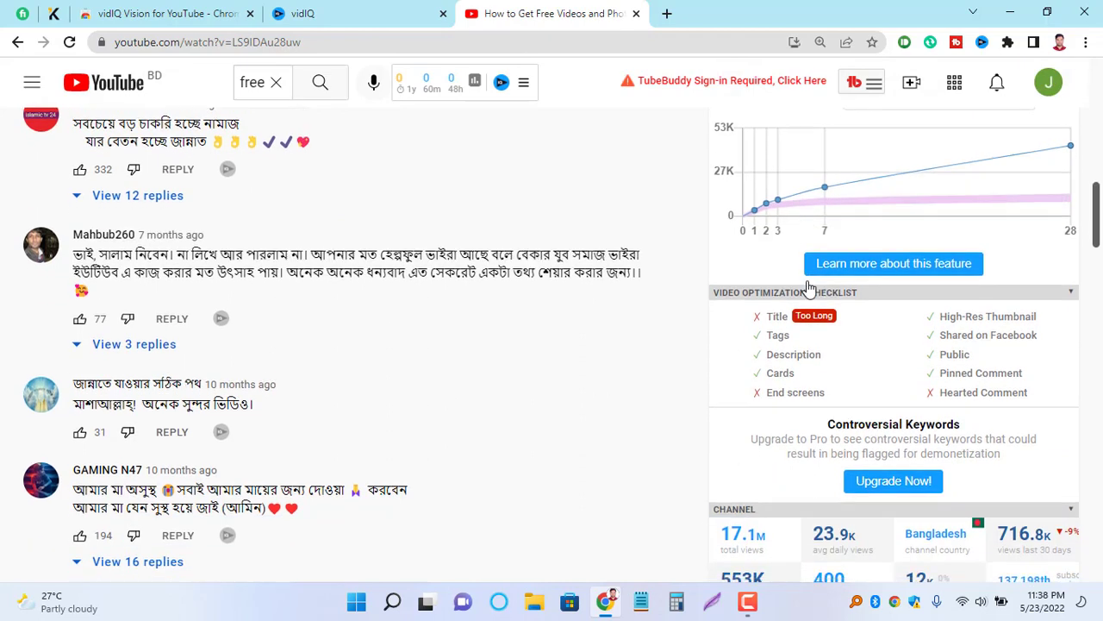
scroll(810, 297, down, 3)
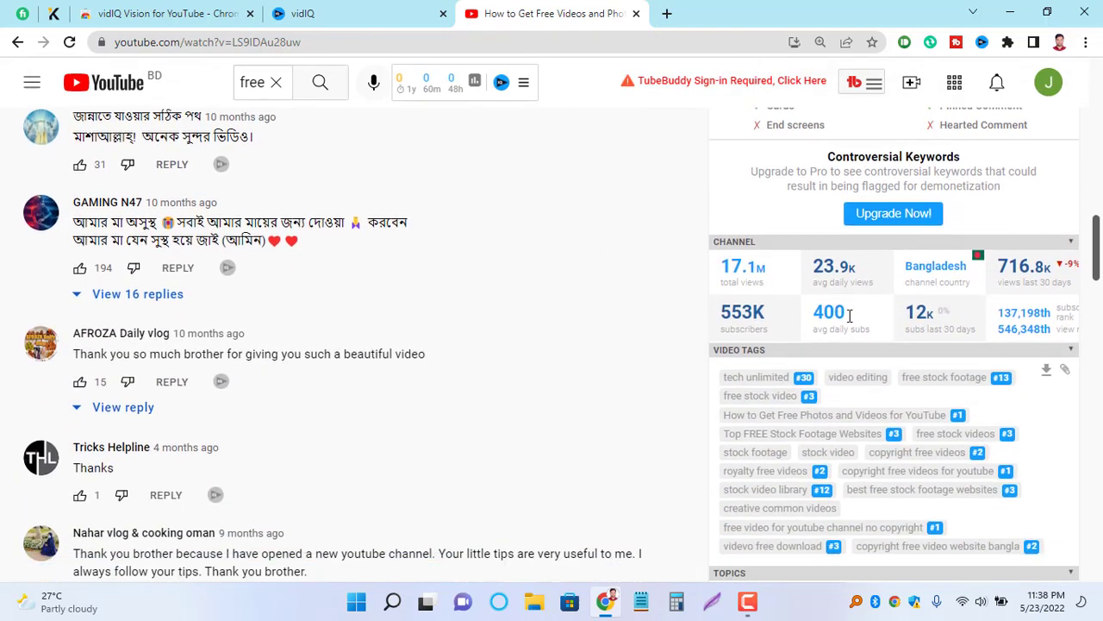
mouse_move(941, 228)
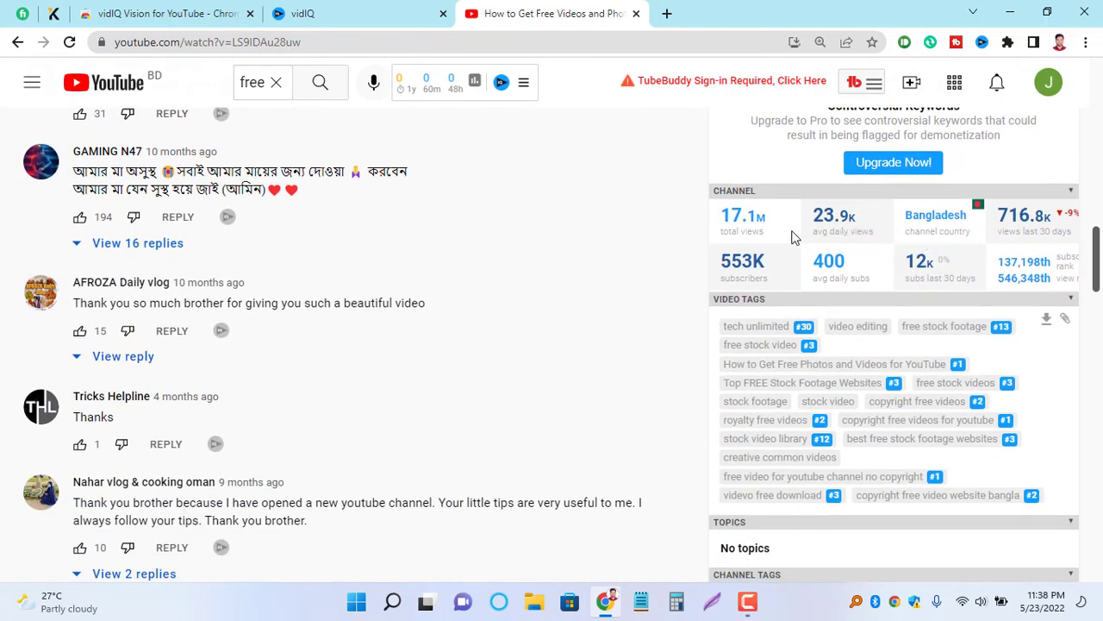
scroll(785, 245, down, 2)
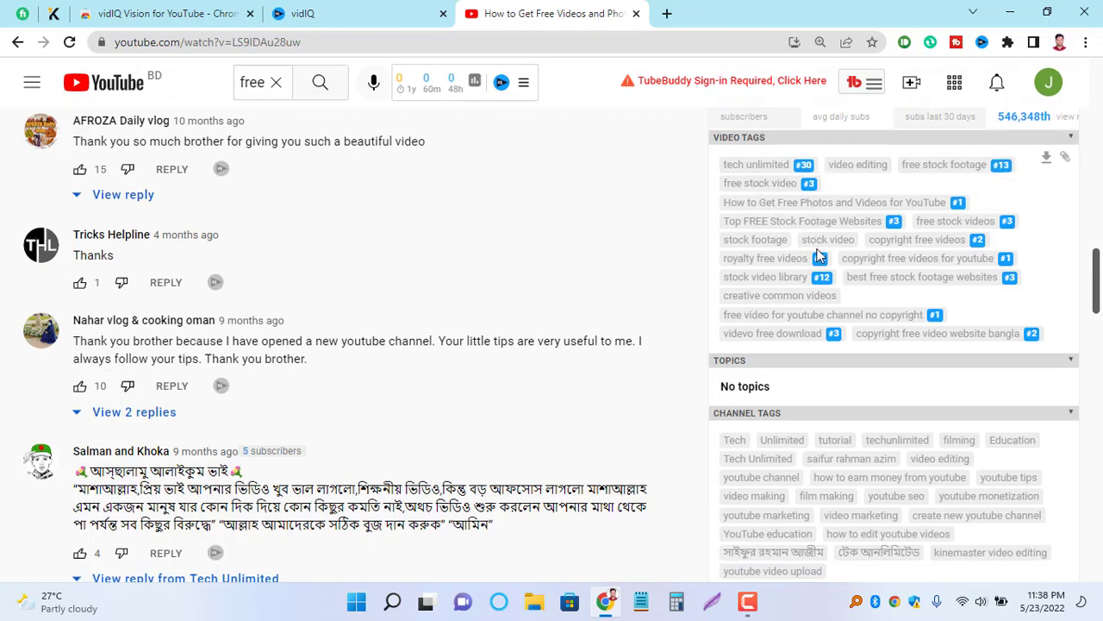
scroll(766, 289, down, 2)
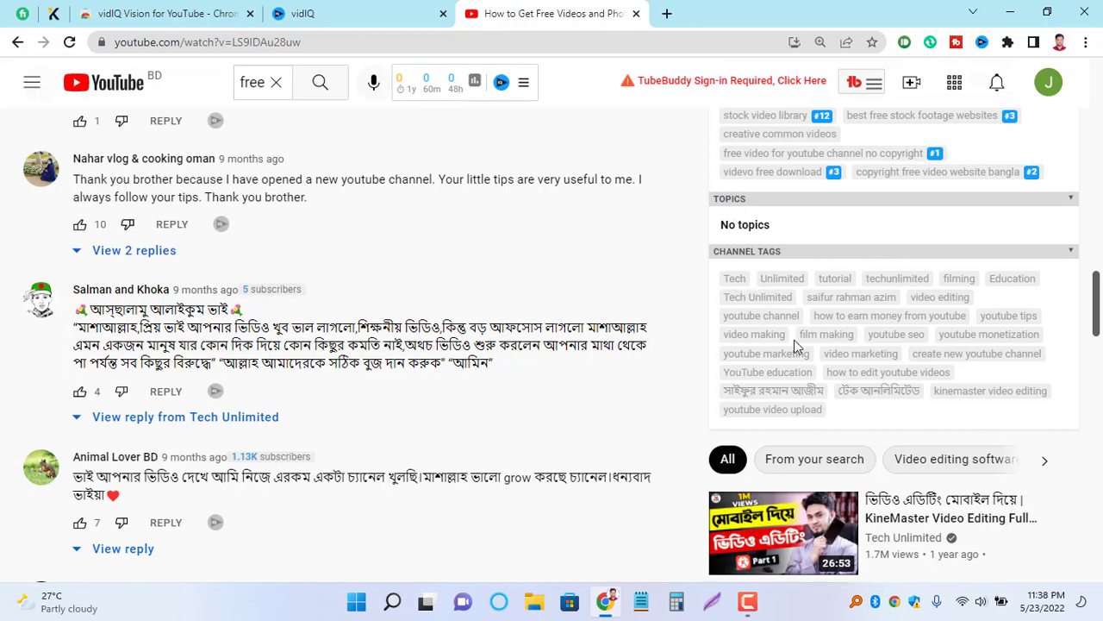
scroll(800, 354, down, 3)
scroll(806, 366, up, 3)
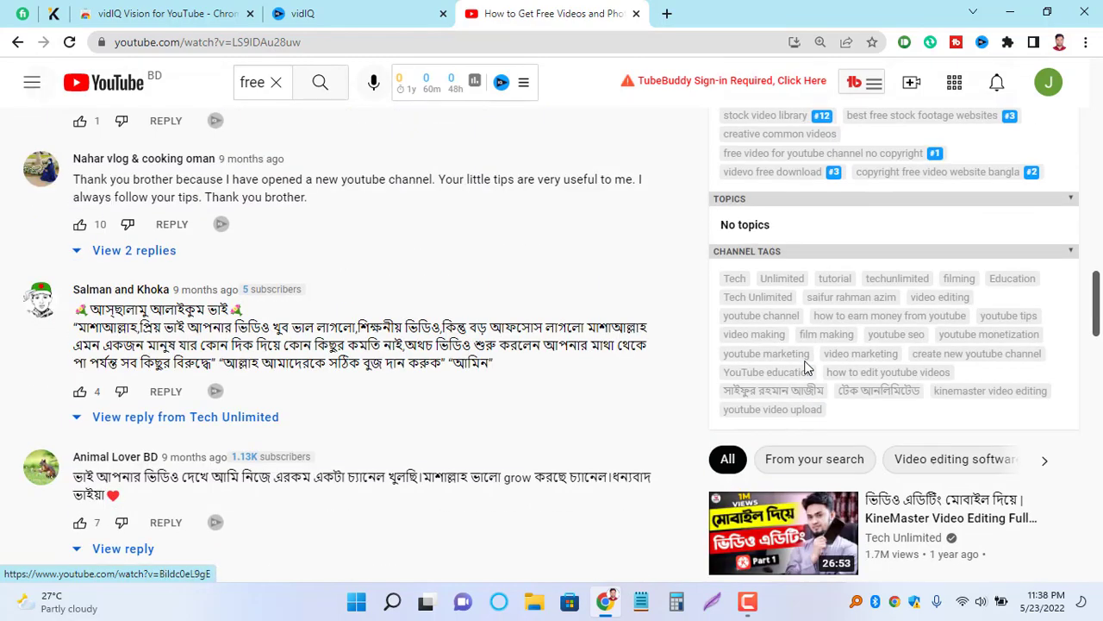
scroll(806, 366, up, 10)
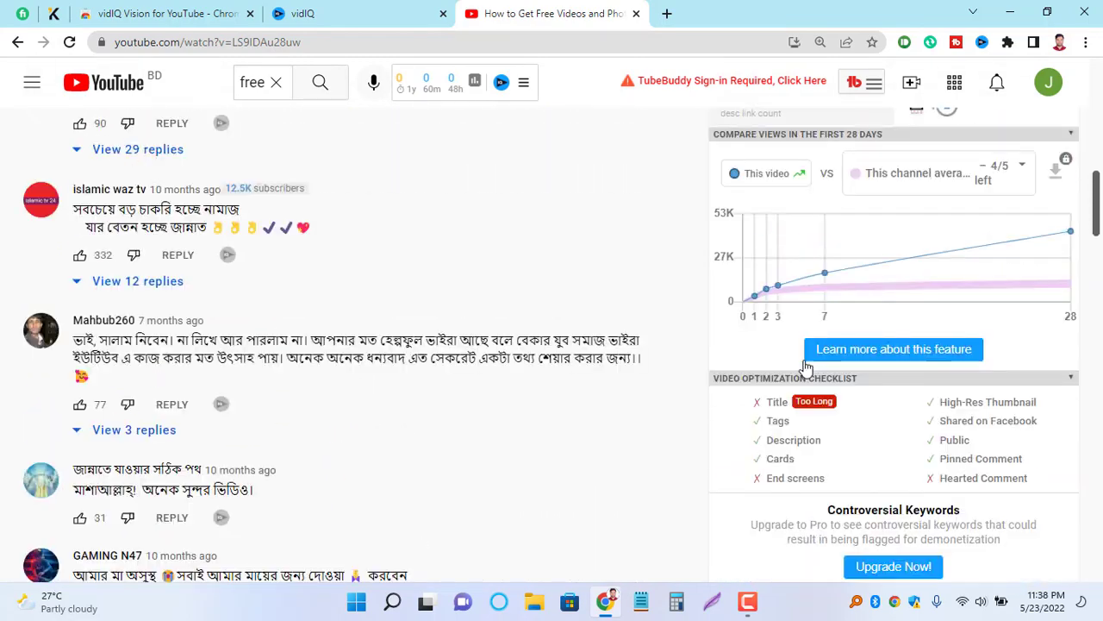
scroll(335, 310, up, 6)
scroll(217, 407, down, 4)
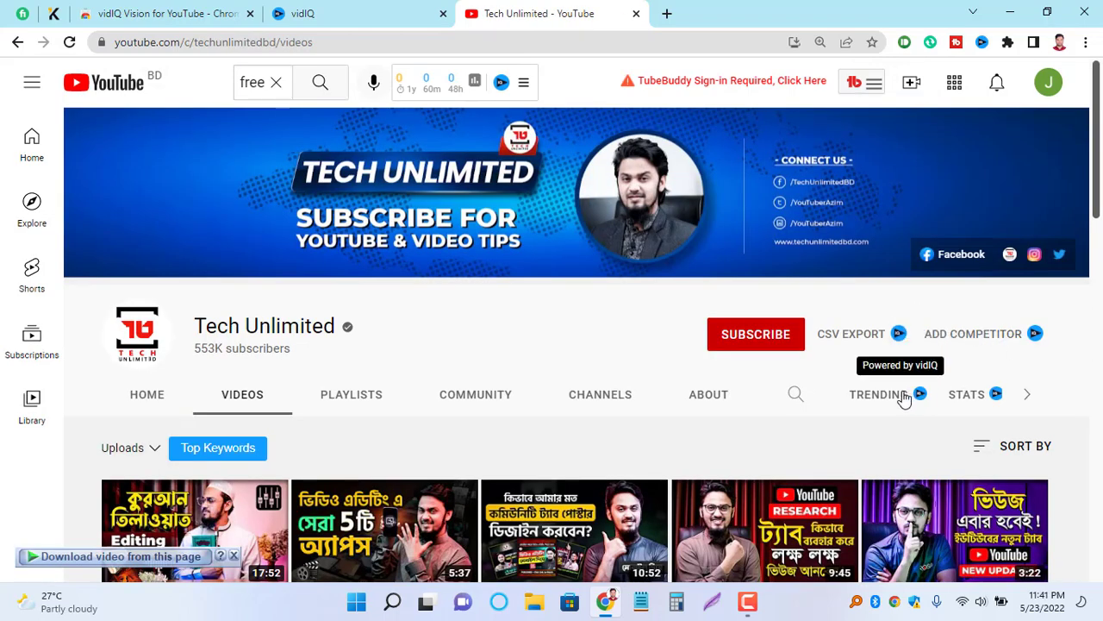
Look at vidIQ's CSV export options for the Tech Unlimited channel, then view the channel's stats and tags
click(867, 343)
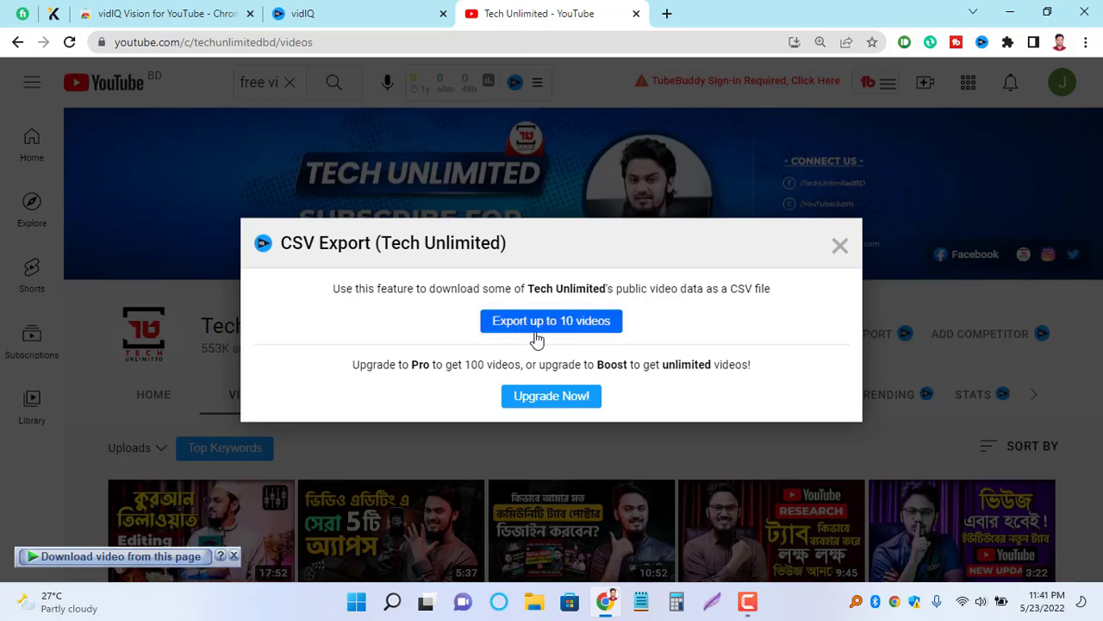
click(998, 342)
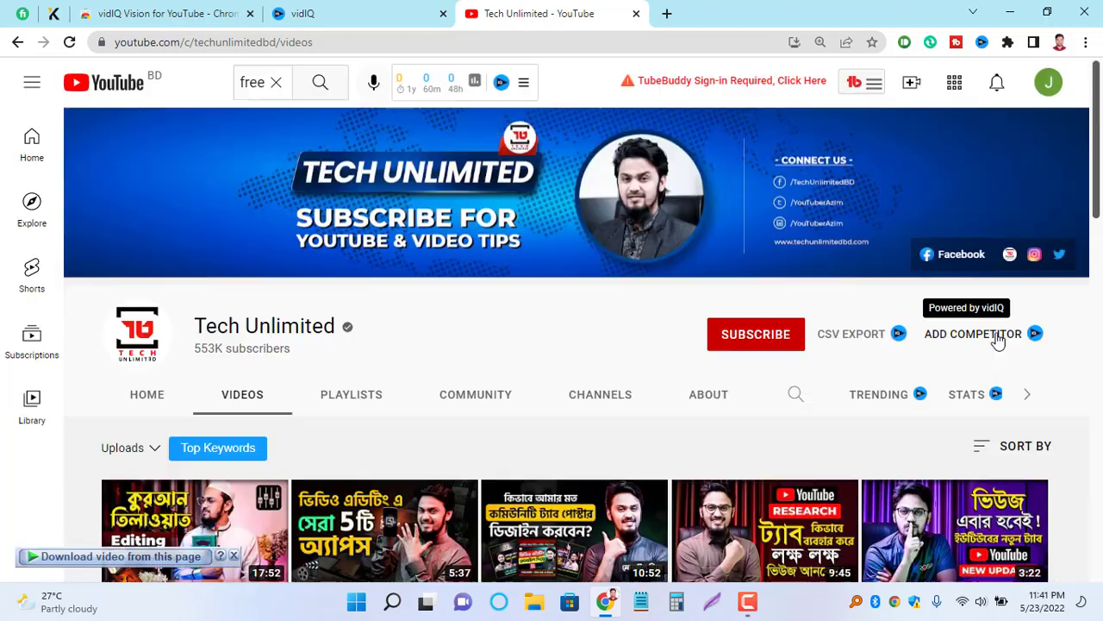
click(957, 402)
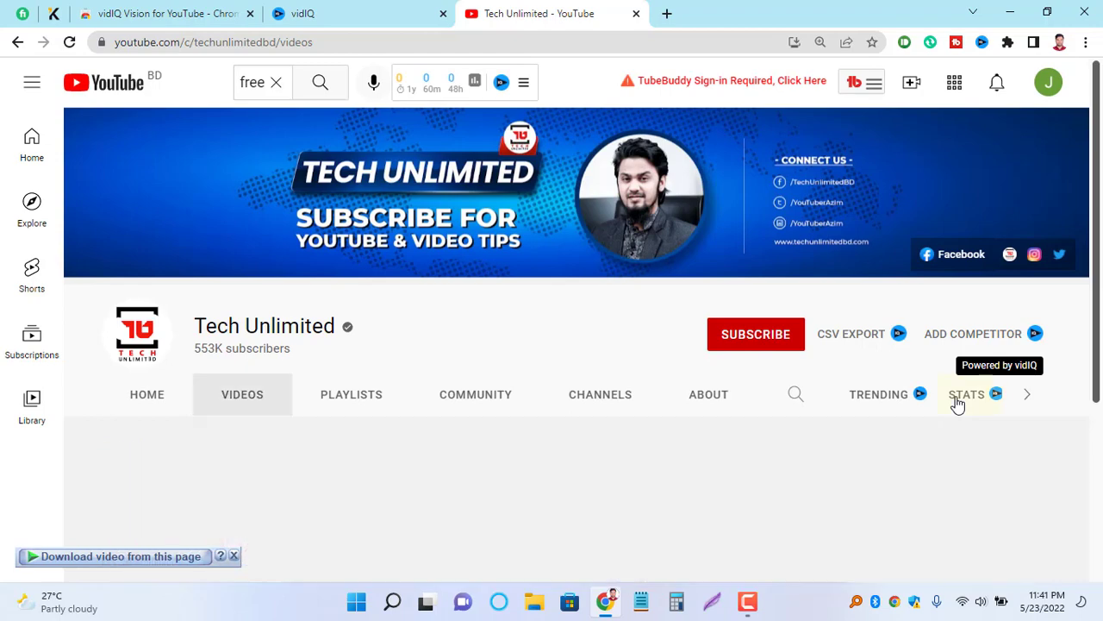
scroll(896, 399, down, 3)
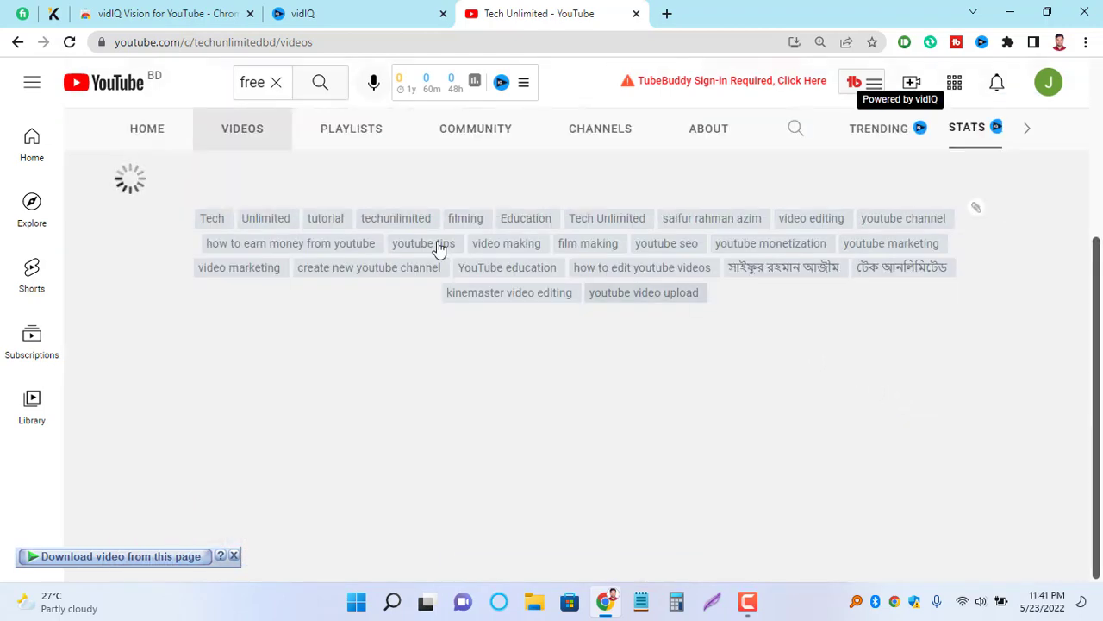
scroll(824, 312, up, 3)
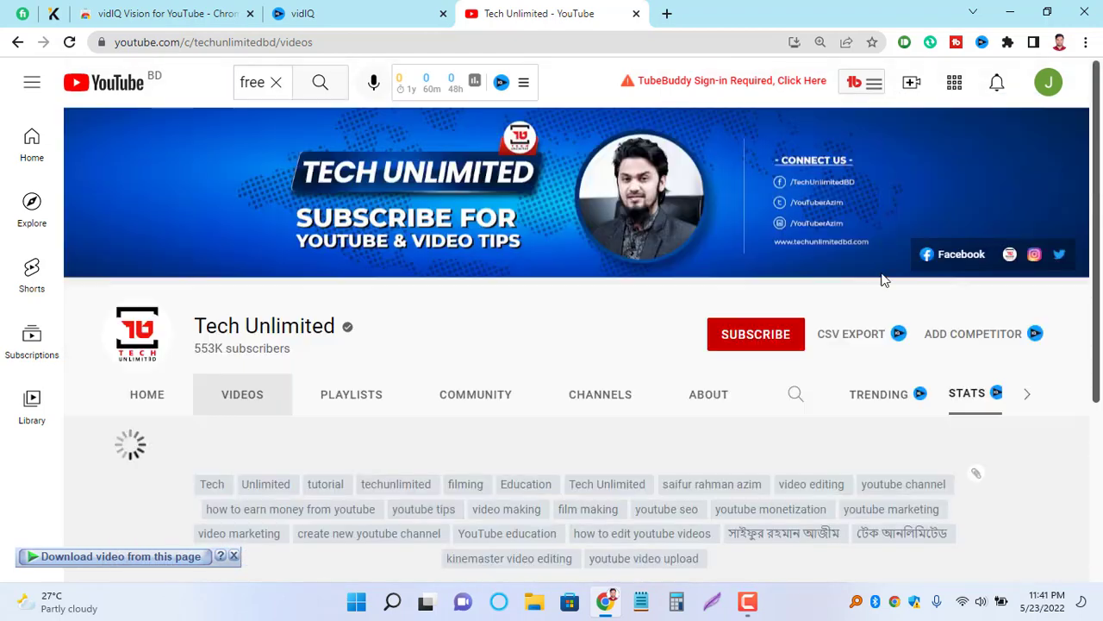
Show the channel's trending videos in vidIQ and examine those with the highest views per hour
click(884, 401)
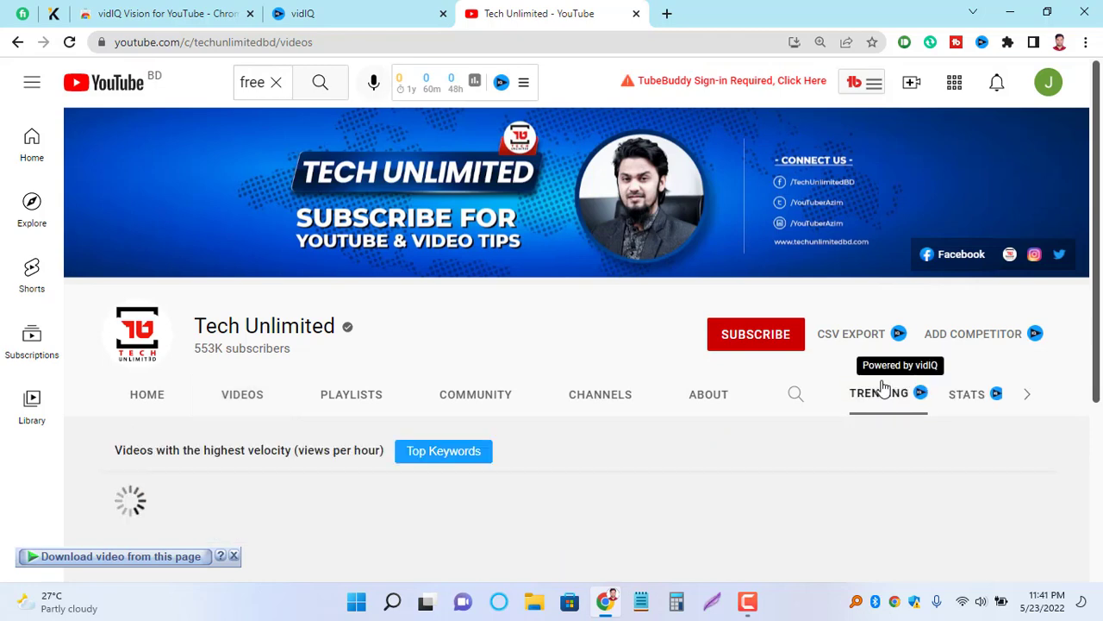
scroll(819, 290, down, 3)
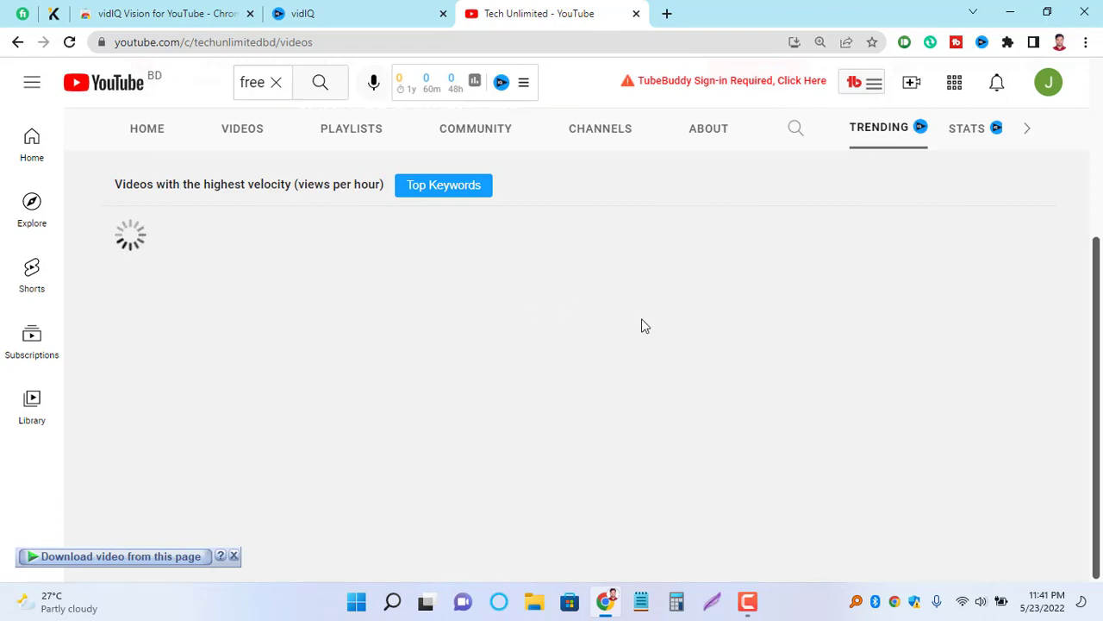
scroll(611, 318, up, 3)
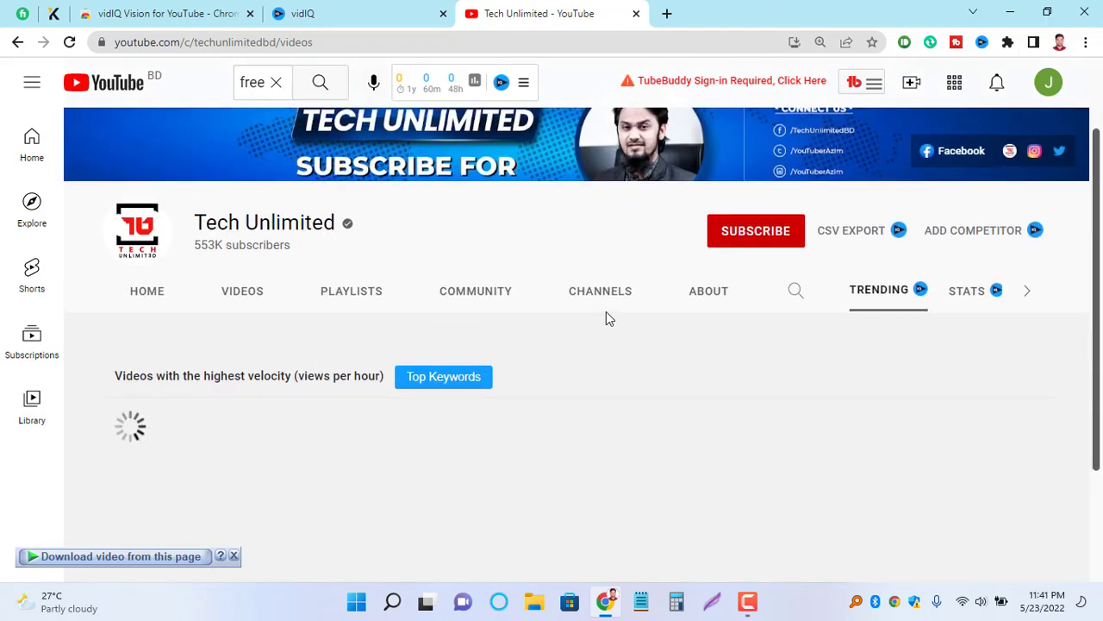
scroll(594, 258, down, 3)
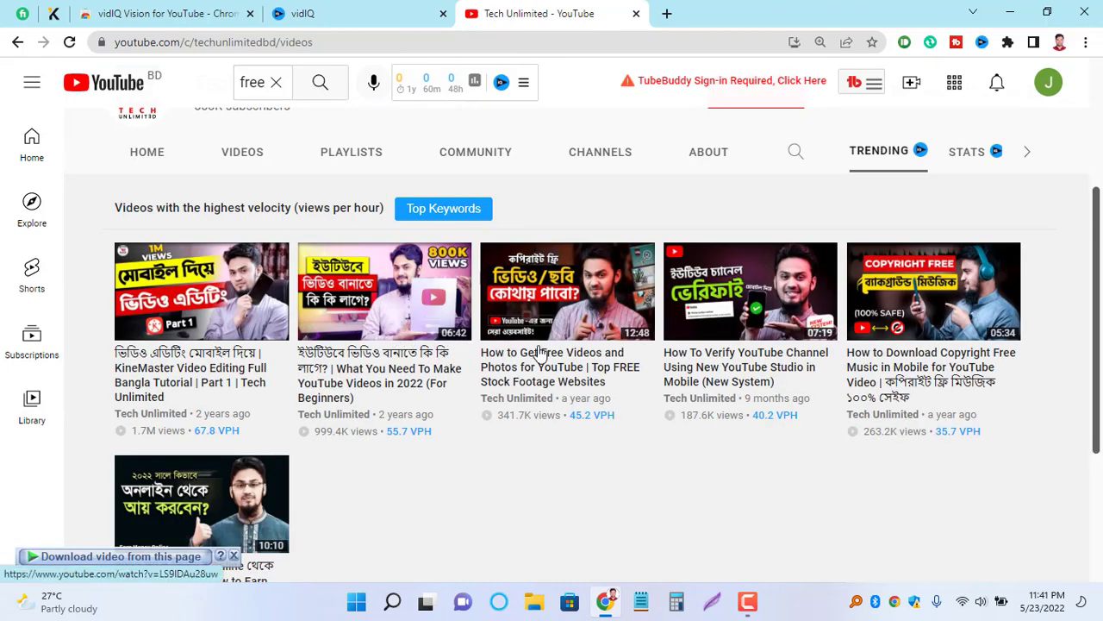
scroll(540, 354, down, 3)
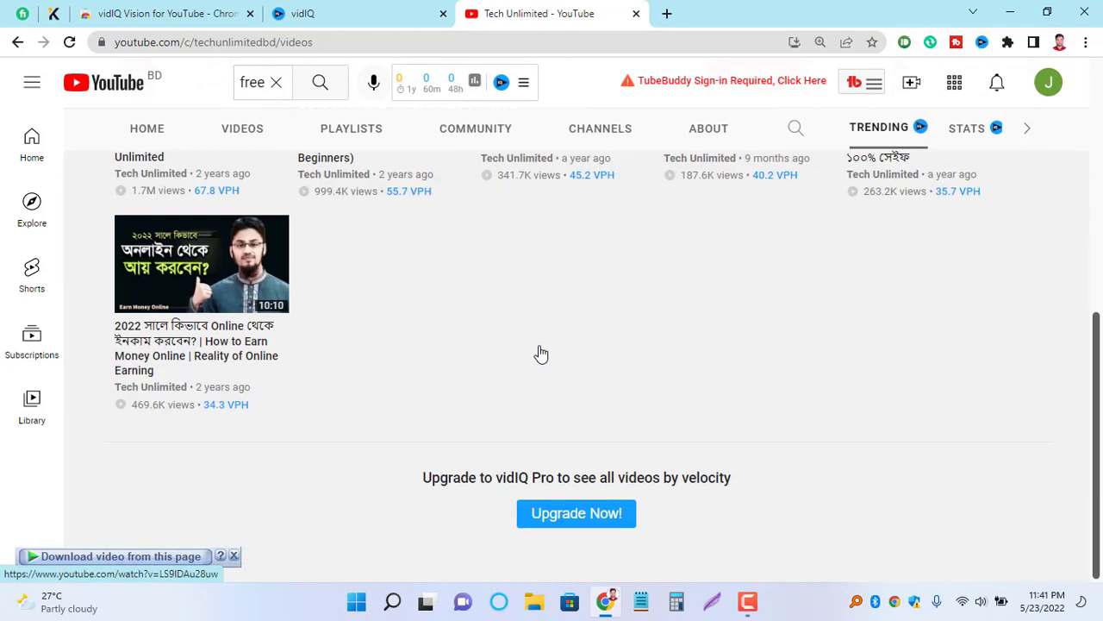
scroll(541, 354, up, 5)
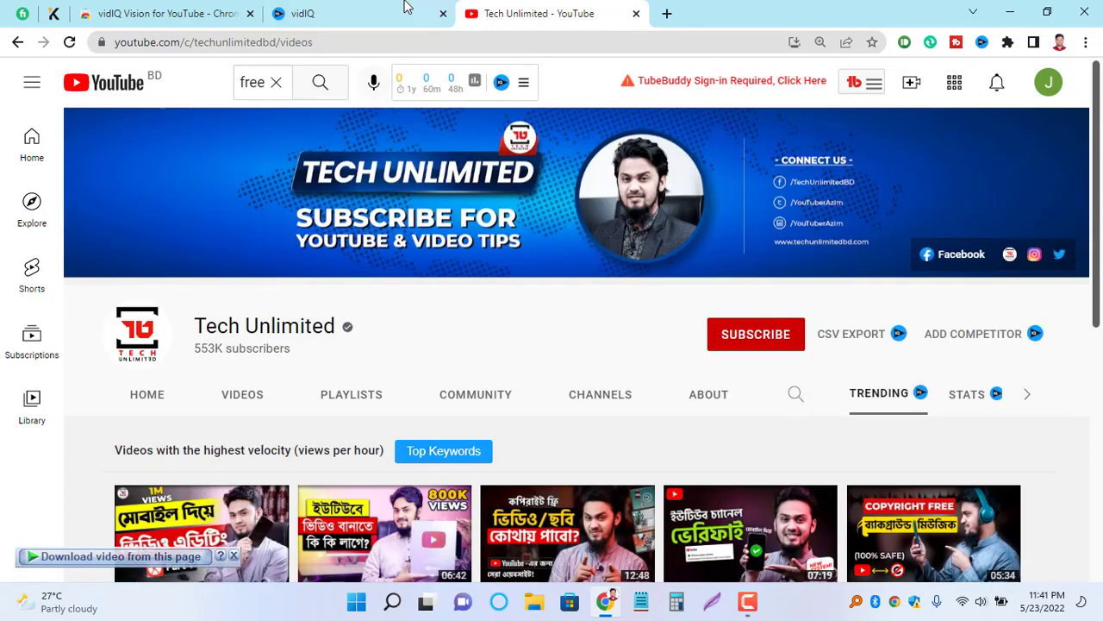
Close the YouTube and Chrome Web Store tabs and exit the browser
click(407, 7)
click(636, 13)
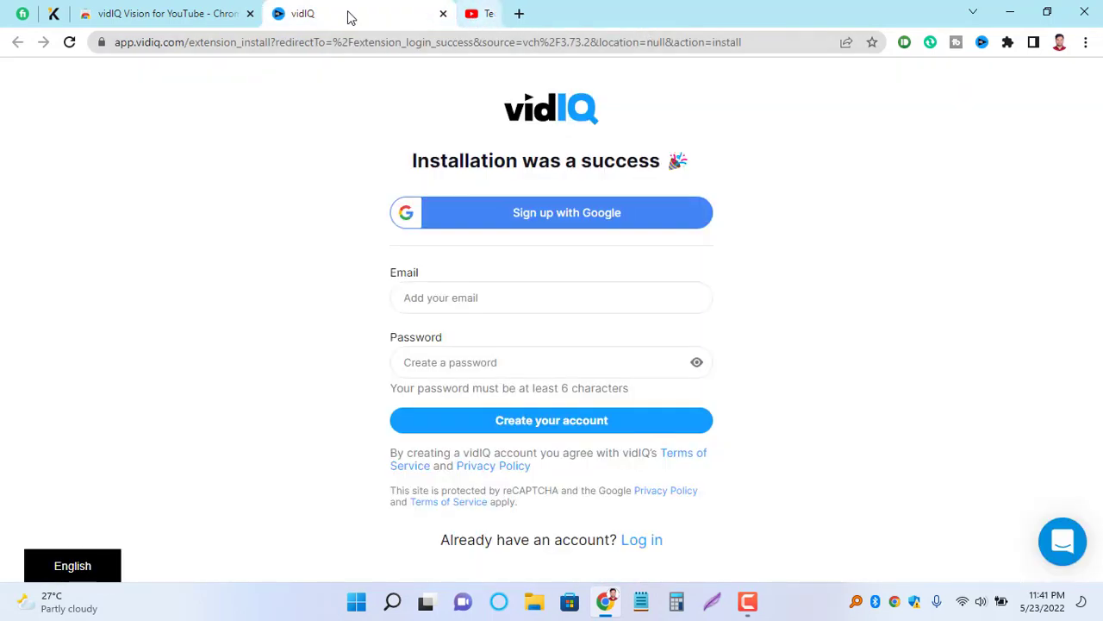
click(250, 13)
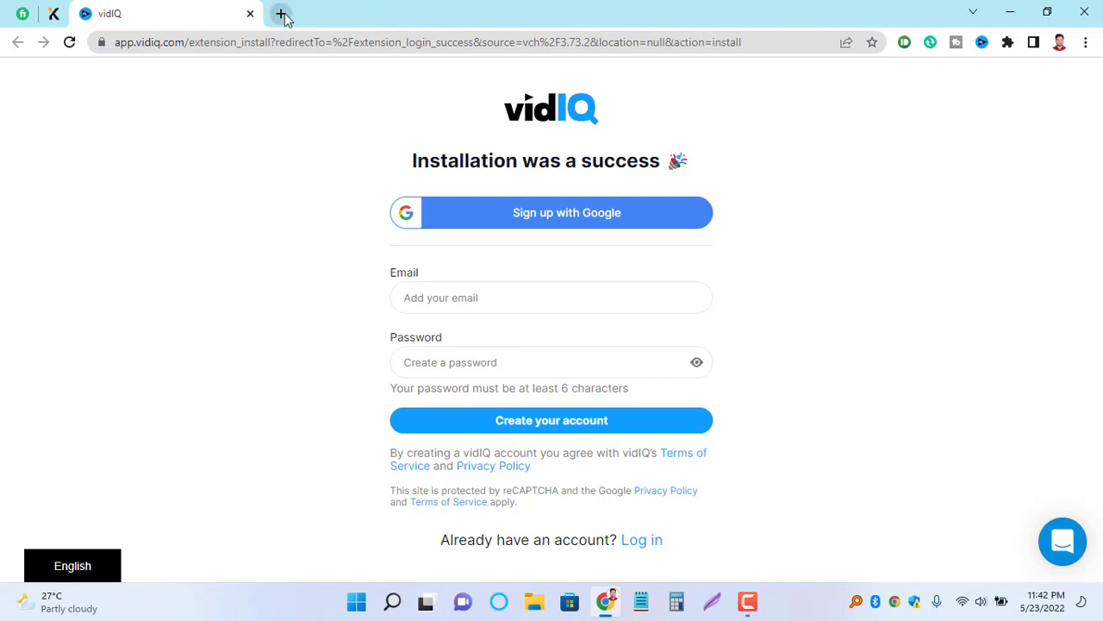
click(1091, 9)
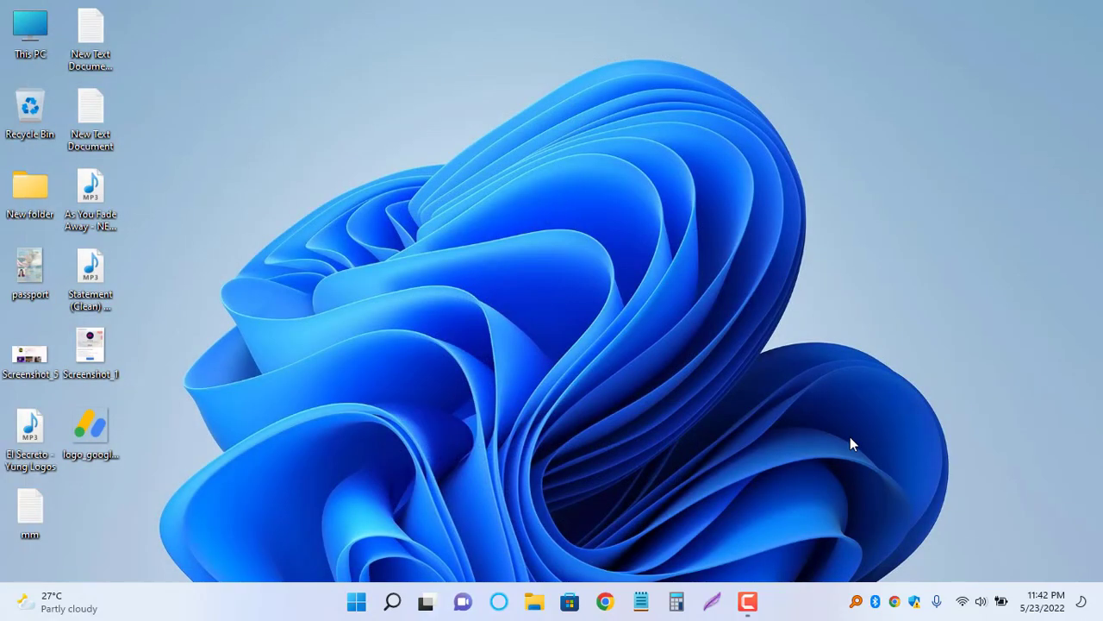